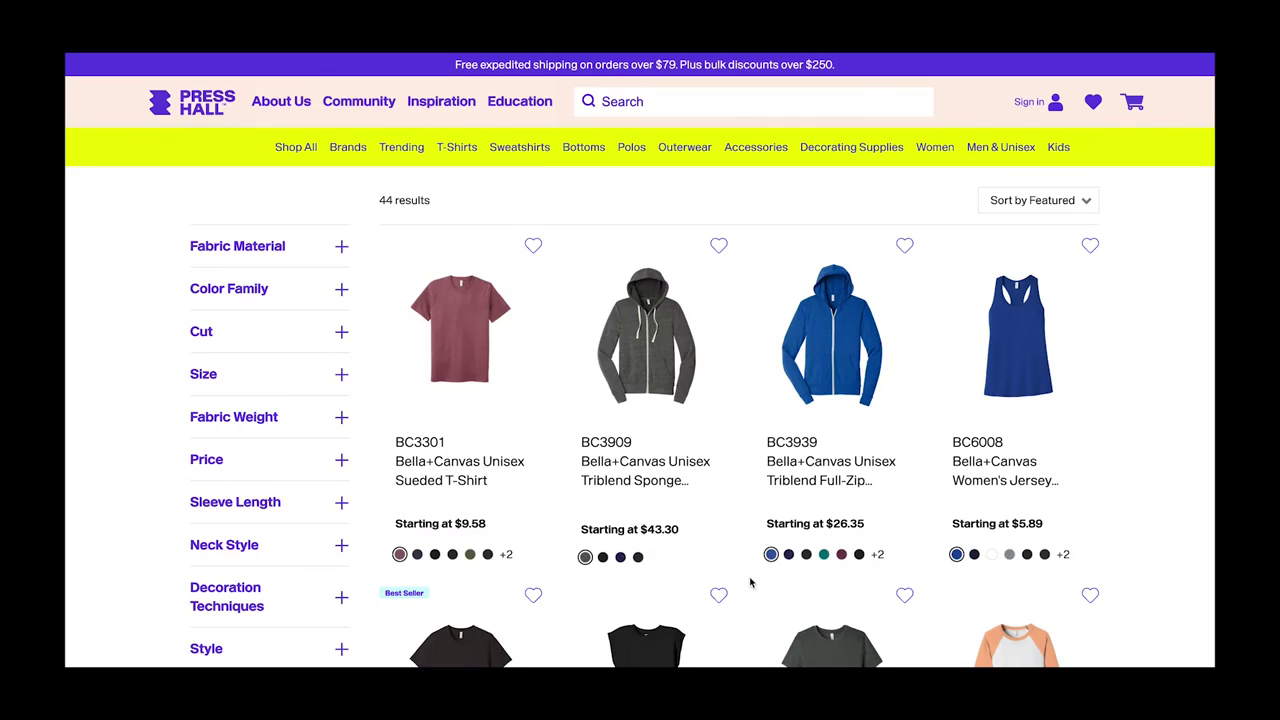
{"action": "scroll", "coordinate": [750, 582], "scroll_direction": "down", "scroll_amount": 2}
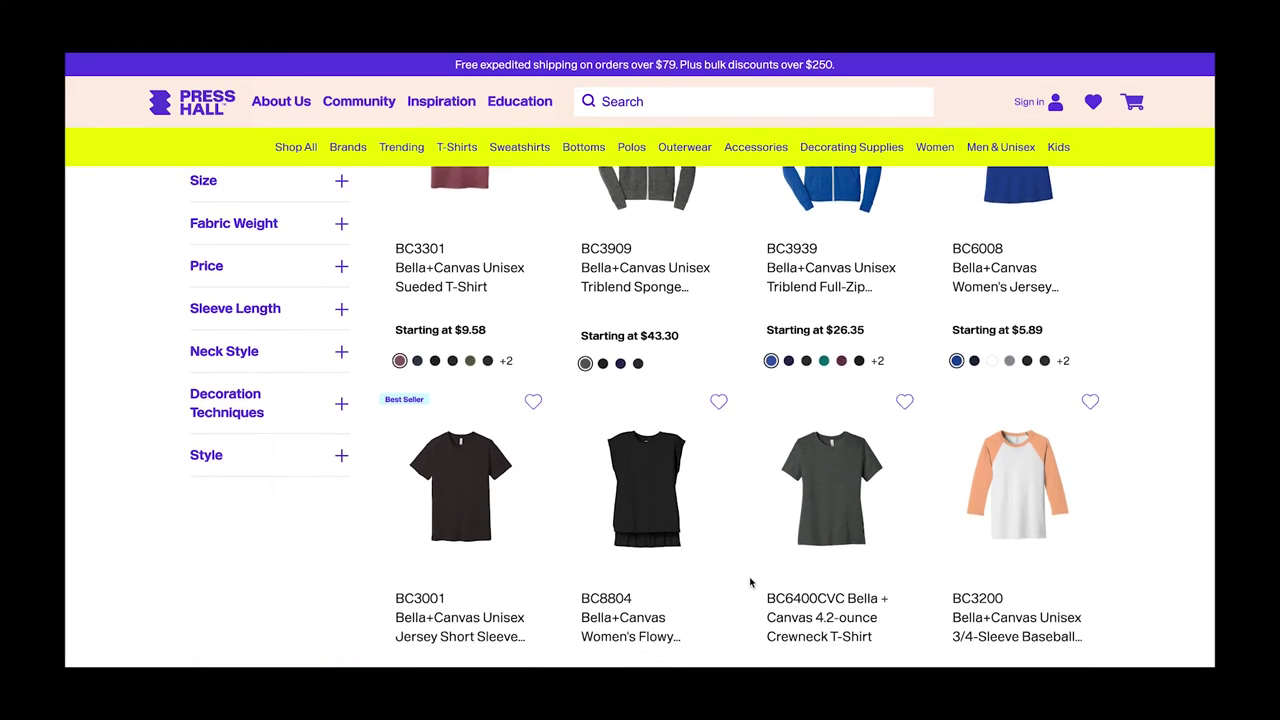
{"action": "scroll", "coordinate": [750, 582], "scroll_direction": "down", "scroll_amount": 2}
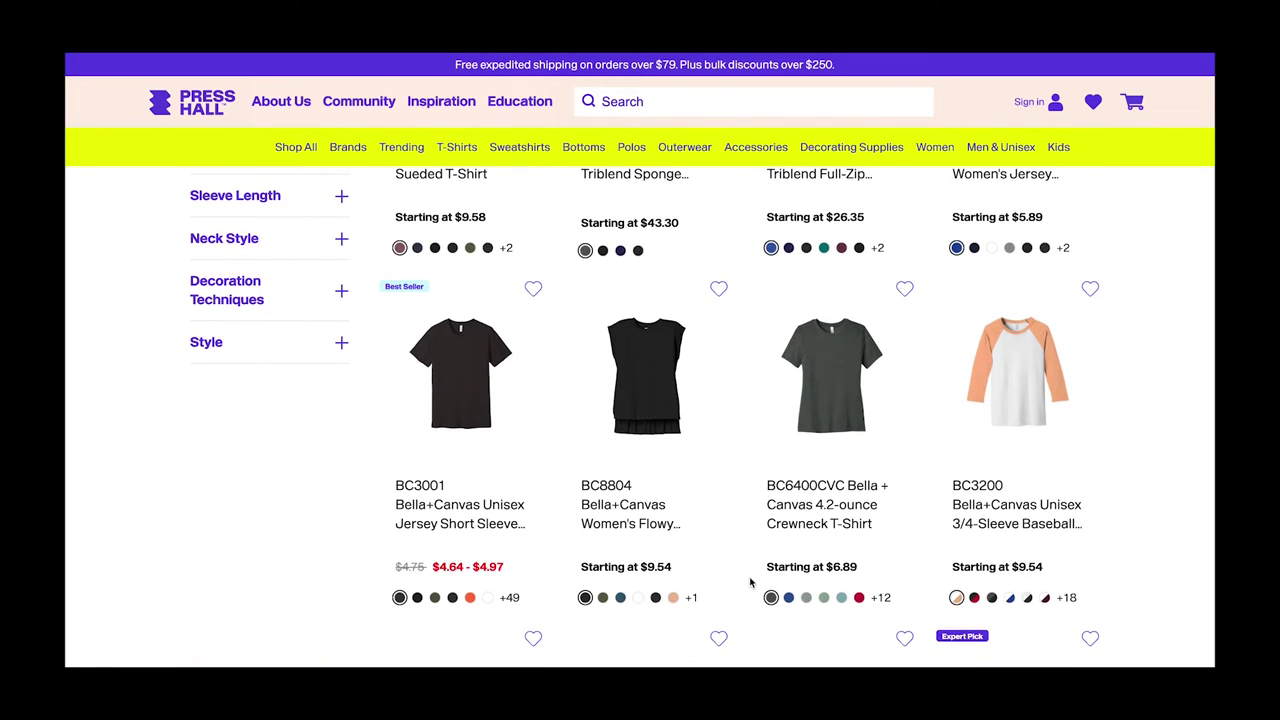
{"action": "scroll", "coordinate": [750, 582], "scroll_direction": "down", "scroll_amount": 2}
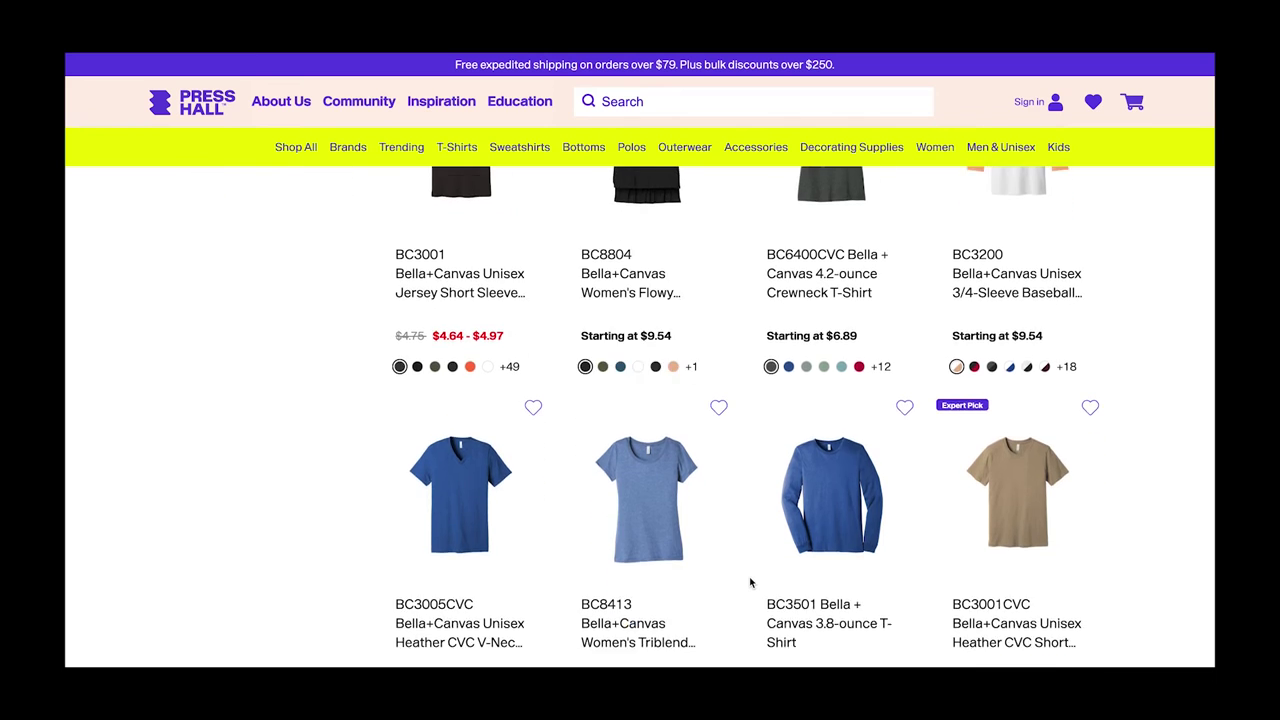
{"action": "scroll", "coordinate": [750, 582], "scroll_direction": "down", "scroll_amount": 2}
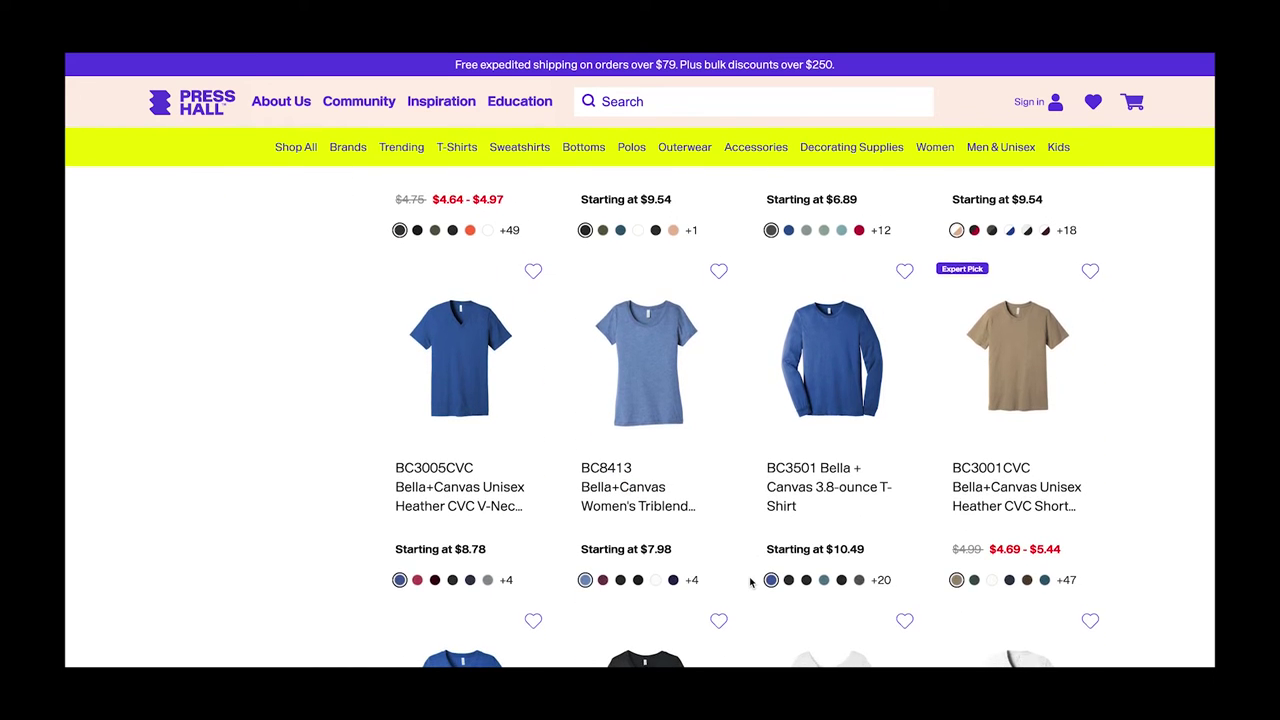
{"action": "scroll", "coordinate": [750, 582], "scroll_direction": "down", "scroll_amount": 3}
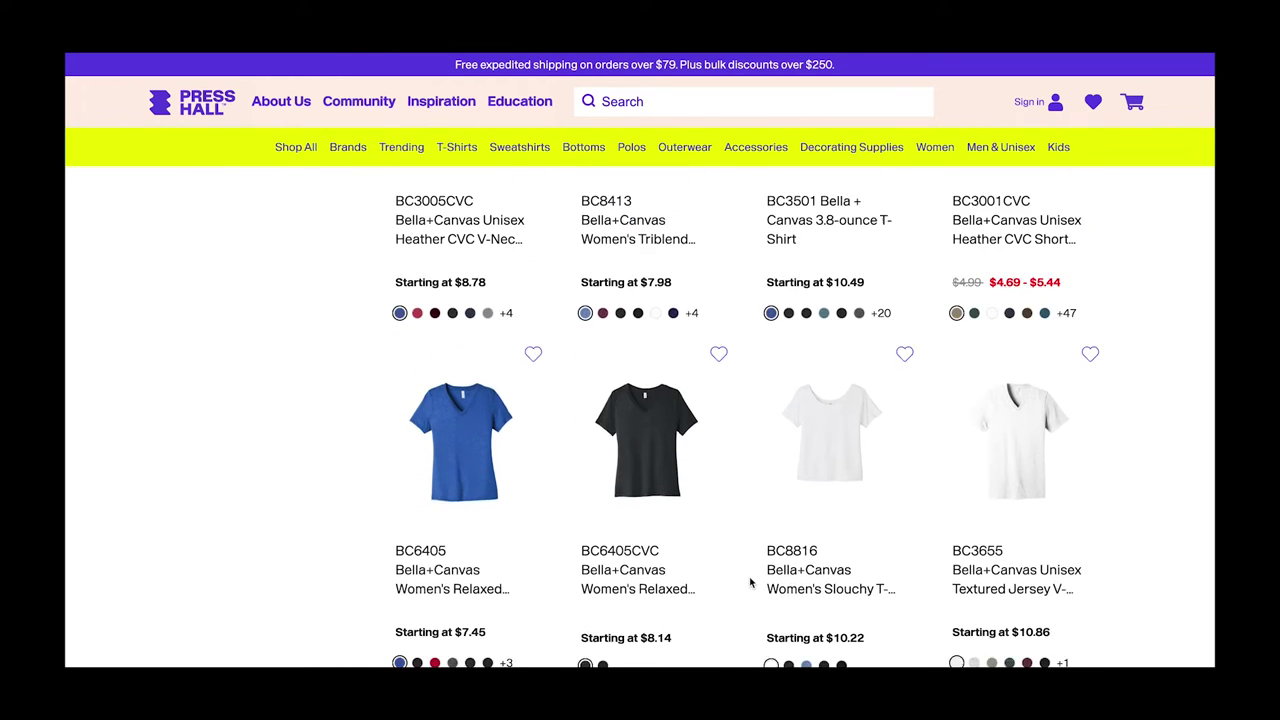
{"action": "scroll", "coordinate": [750, 582], "scroll_direction": "down", "scroll_amount": 1}
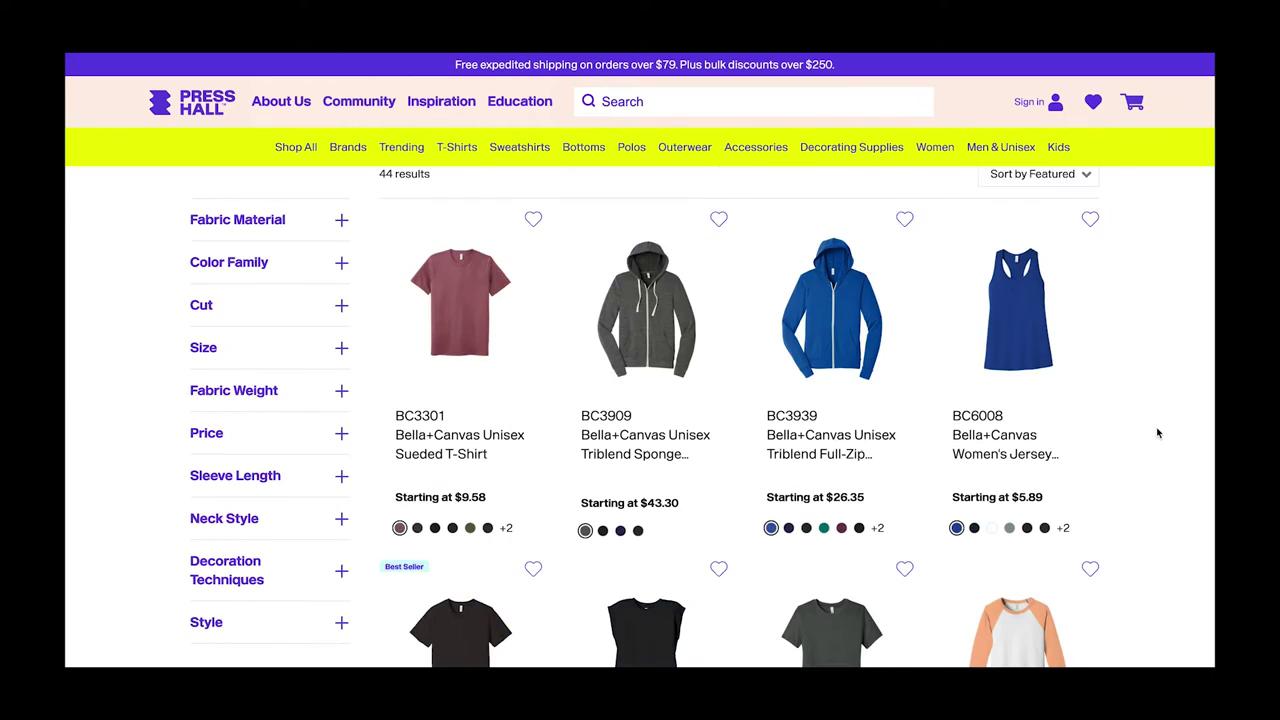
{"action": "scroll", "coordinate": [1157, 433], "scroll_direction": "down", "scroll_amount": 2}
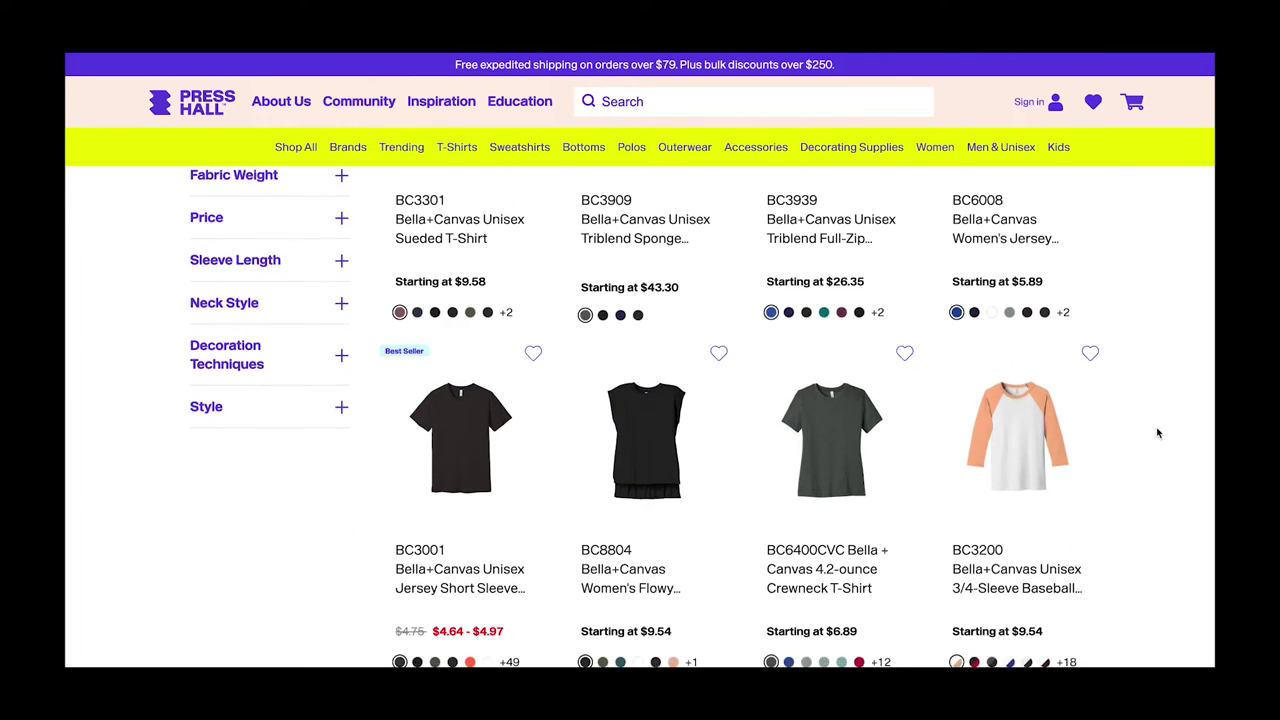
{"action": "scroll", "coordinate": [1157, 433], "scroll_direction": "down", "scroll_amount": 1}
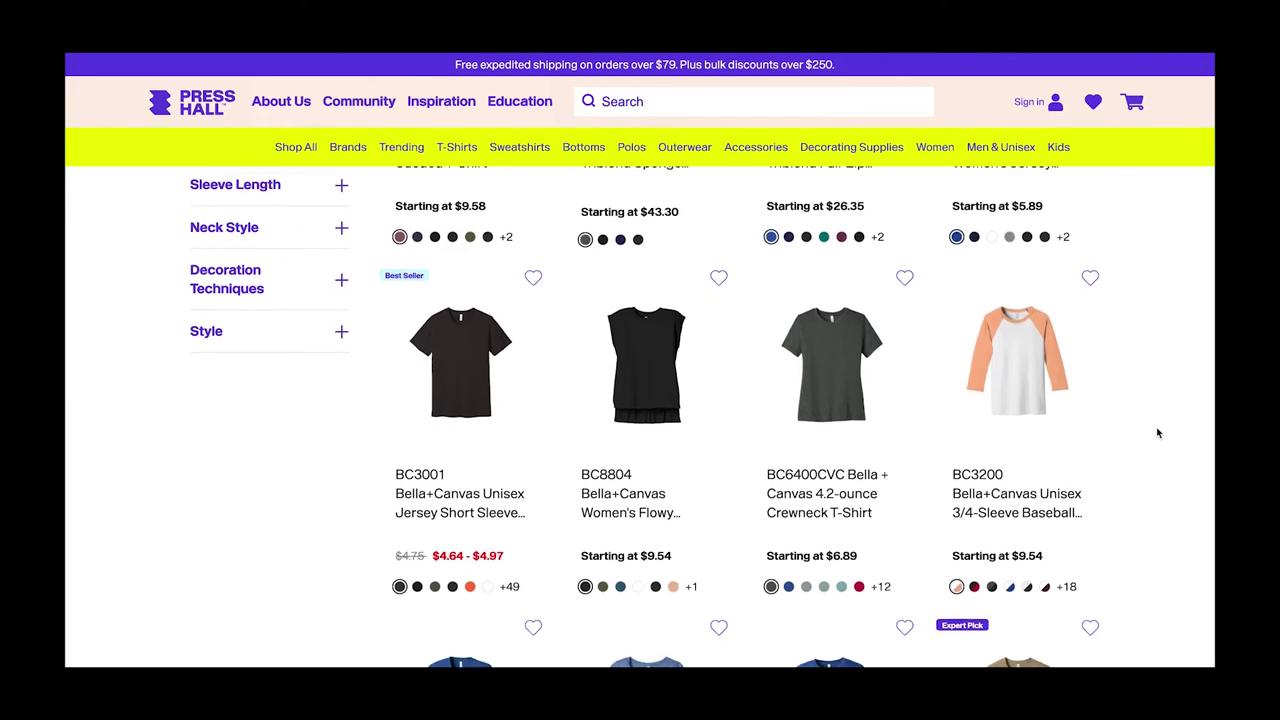
Open the BC3001 Bella+Canvas tee page, preview Poppy and Soft Pink, then choose Mustard
{"action": "left_click", "coordinate": [490, 500]}
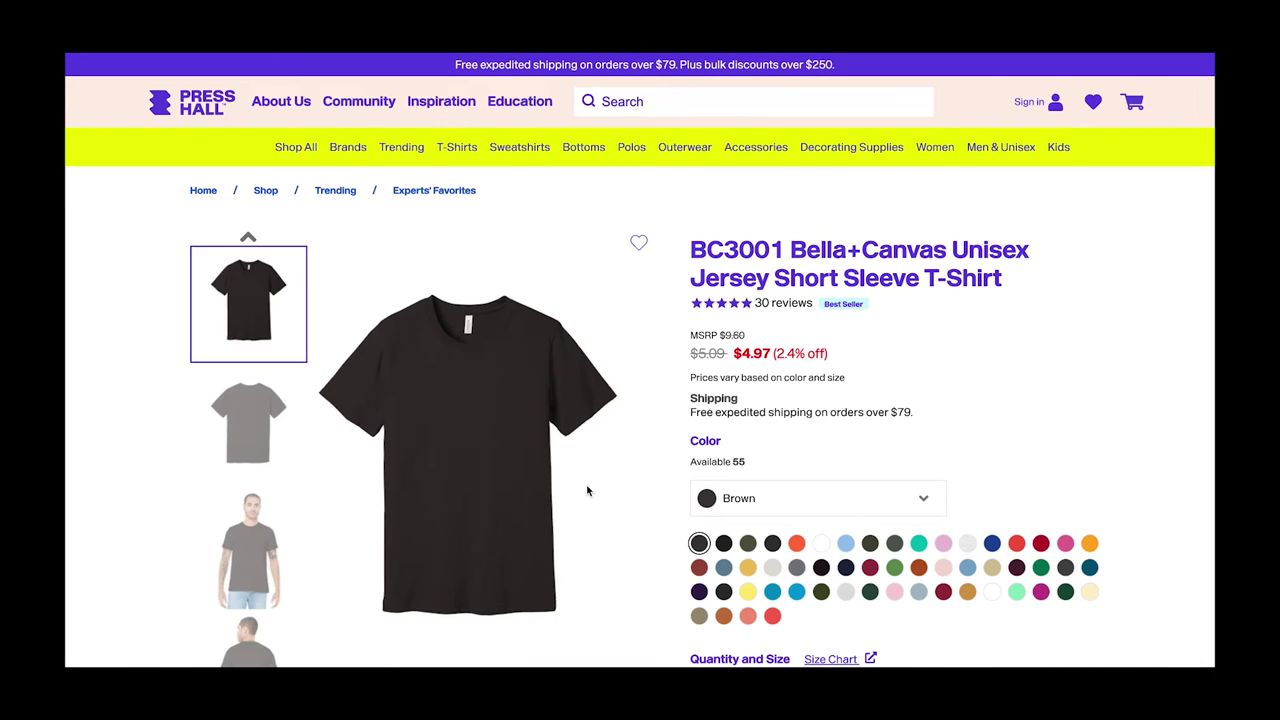
{"action": "left_click", "coordinate": [1016, 543]}
{"action": "left_click", "coordinate": [943, 567]}
{"action": "left_click", "coordinate": [968, 592]}
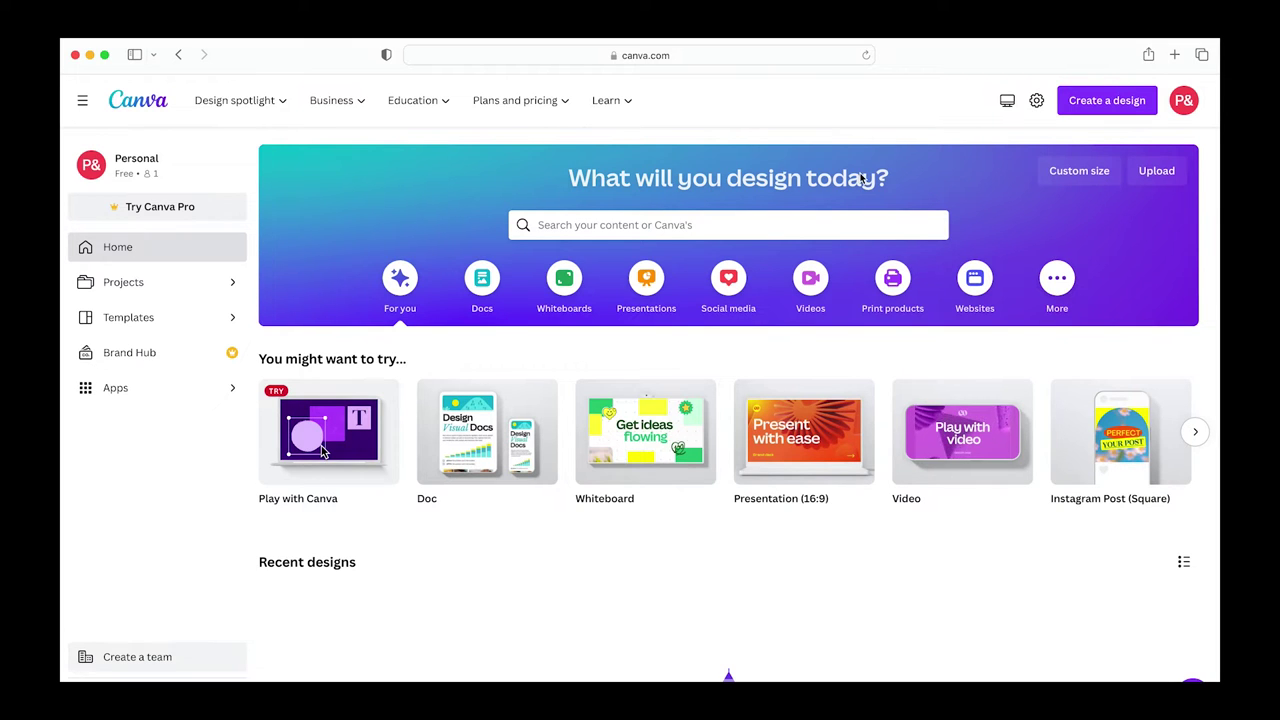
Start a new square 1080 × 1080 px Instagram Post design
{"action": "left_click", "coordinate": [1090, 106]}
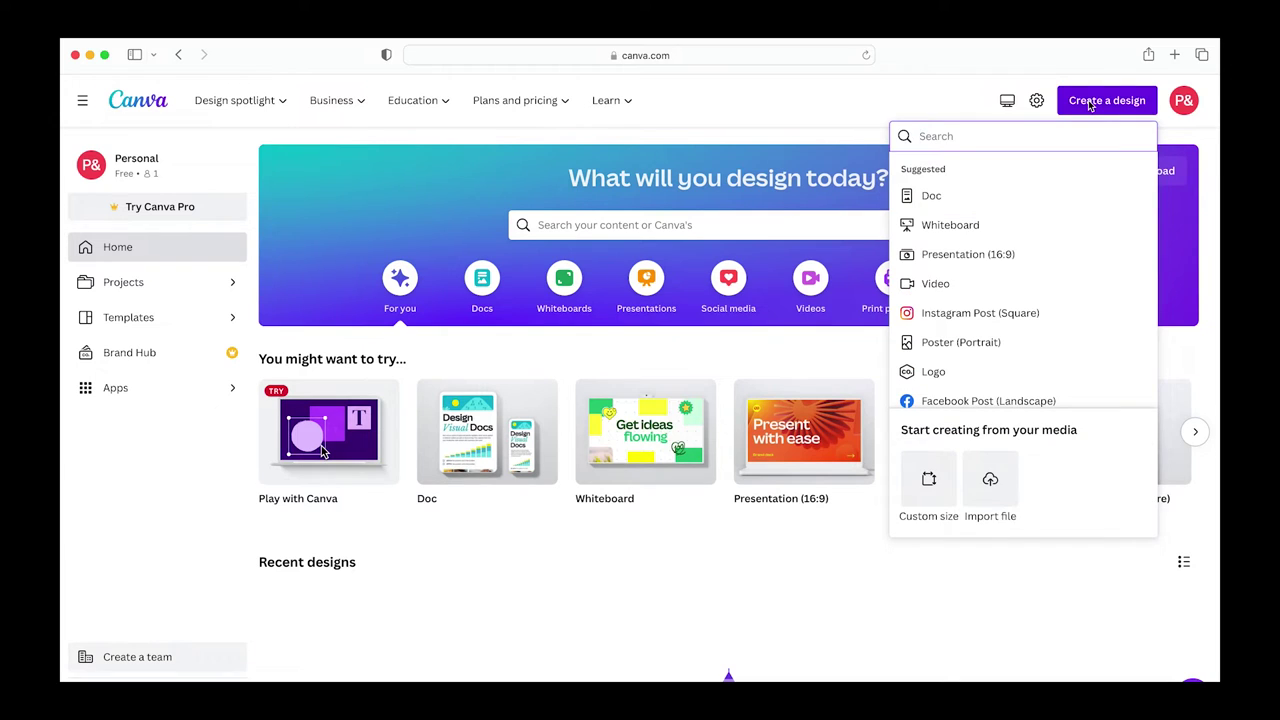
{"action": "left_click", "coordinate": [998, 313]}
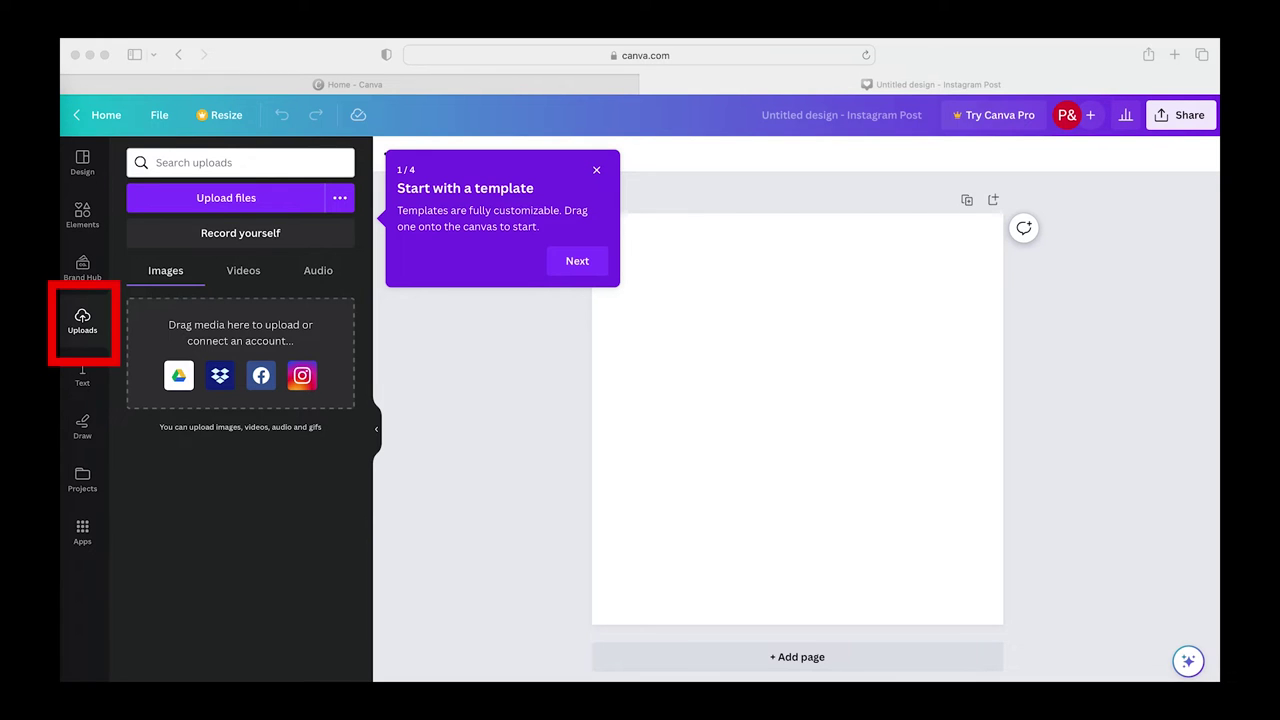
Upload the batch of coloured blank tee images and place the grey tee on the canvas
{"action": "left_click_drag", "start_coordinate": [220, 322], "coordinate": [270, 352]}
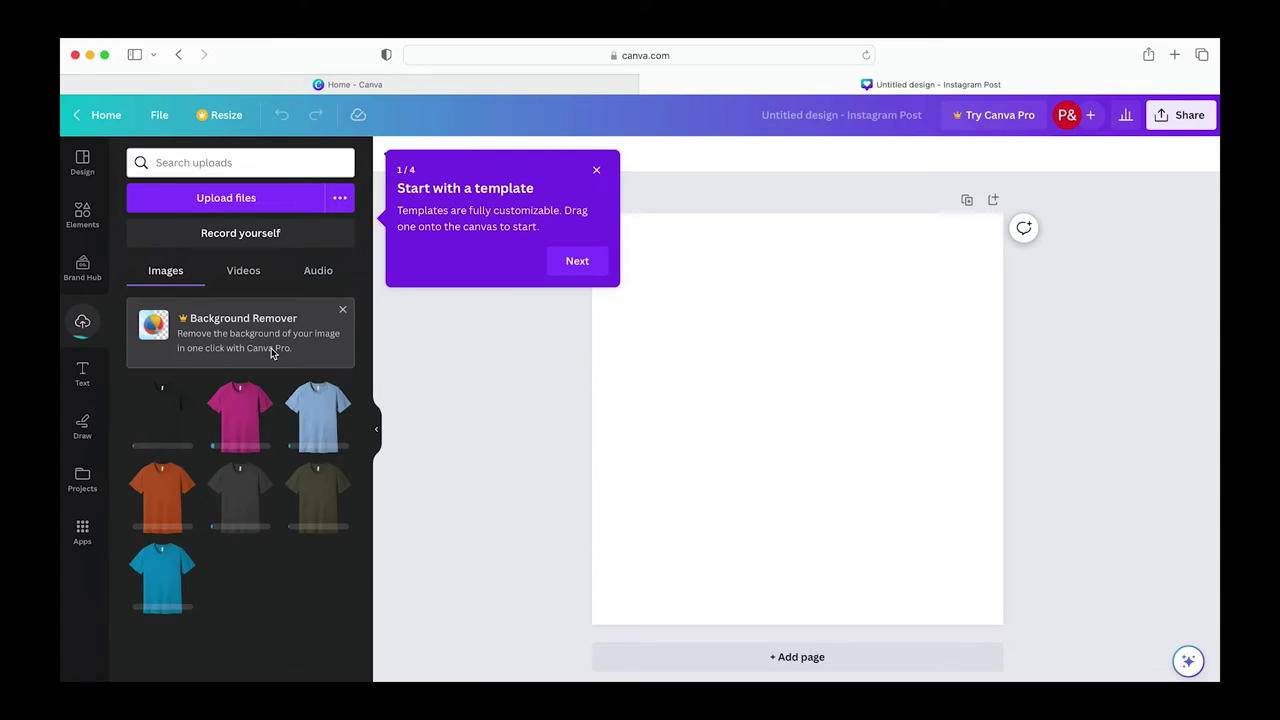
{"action": "left_click", "coordinate": [343, 309]}
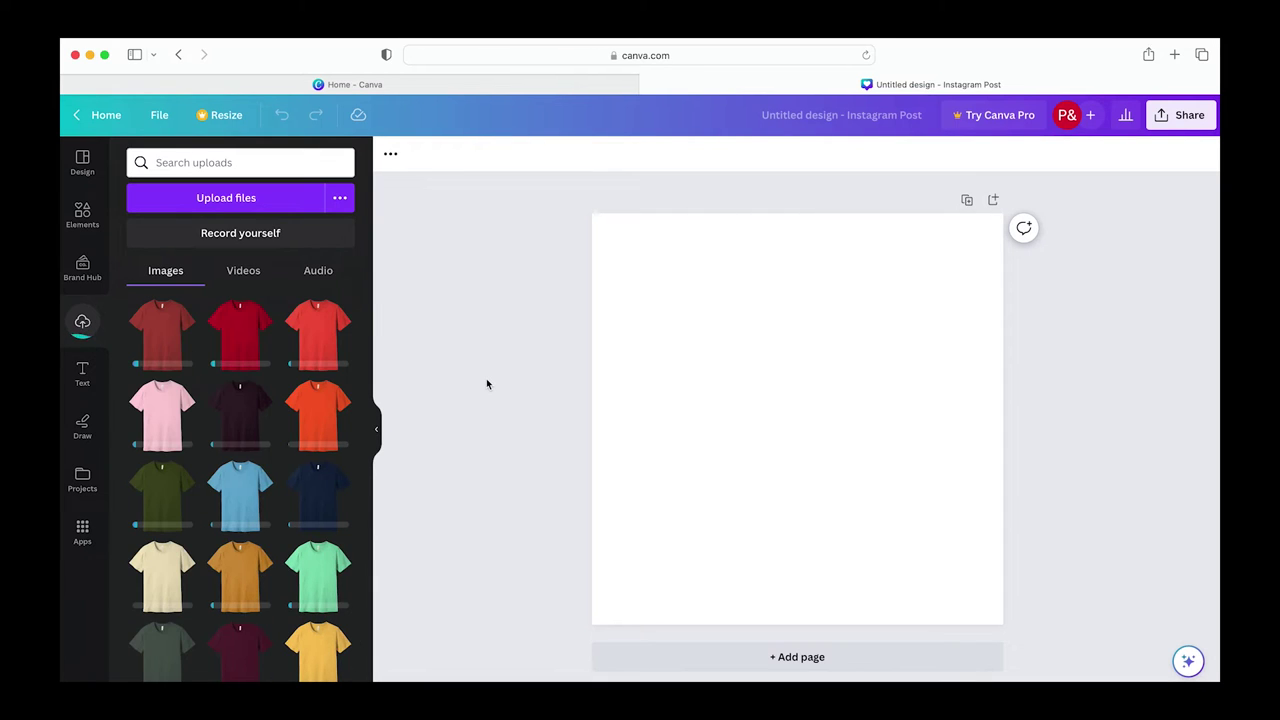
{"action": "scroll", "coordinate": [315, 556], "scroll_direction": "down", "scroll_amount": 5}
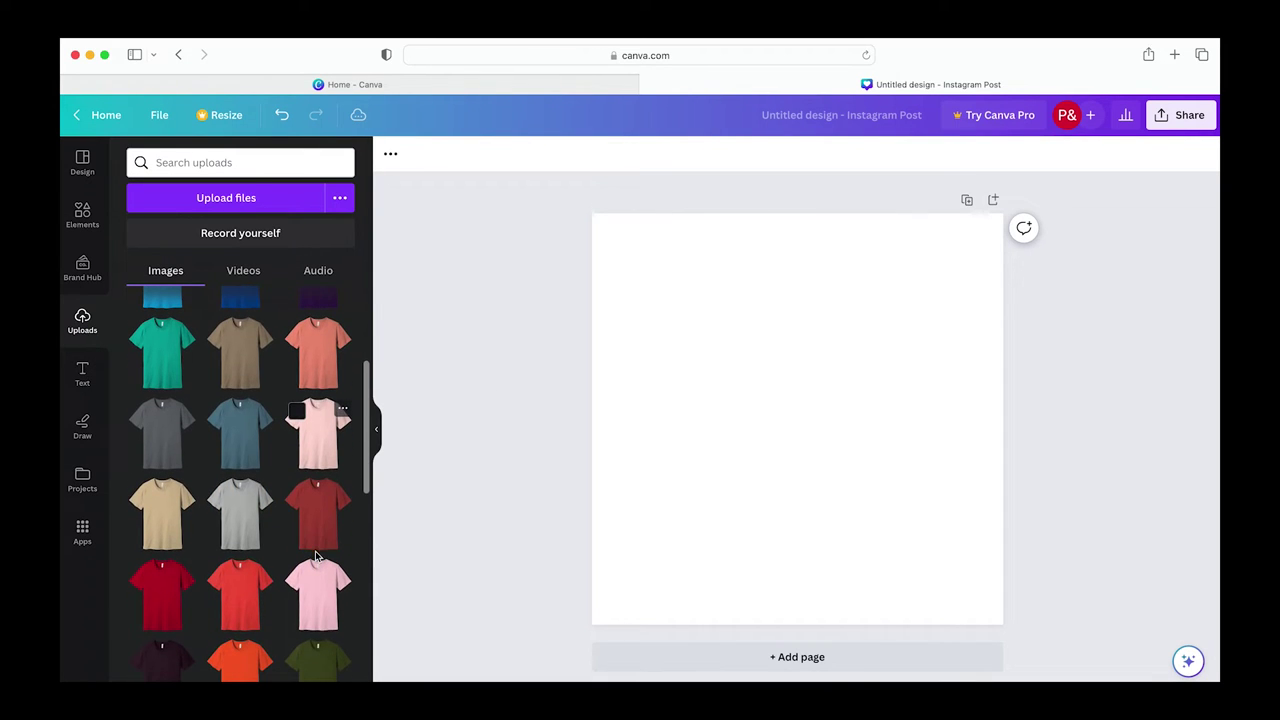
{"action": "left_click", "coordinate": [246, 519]}
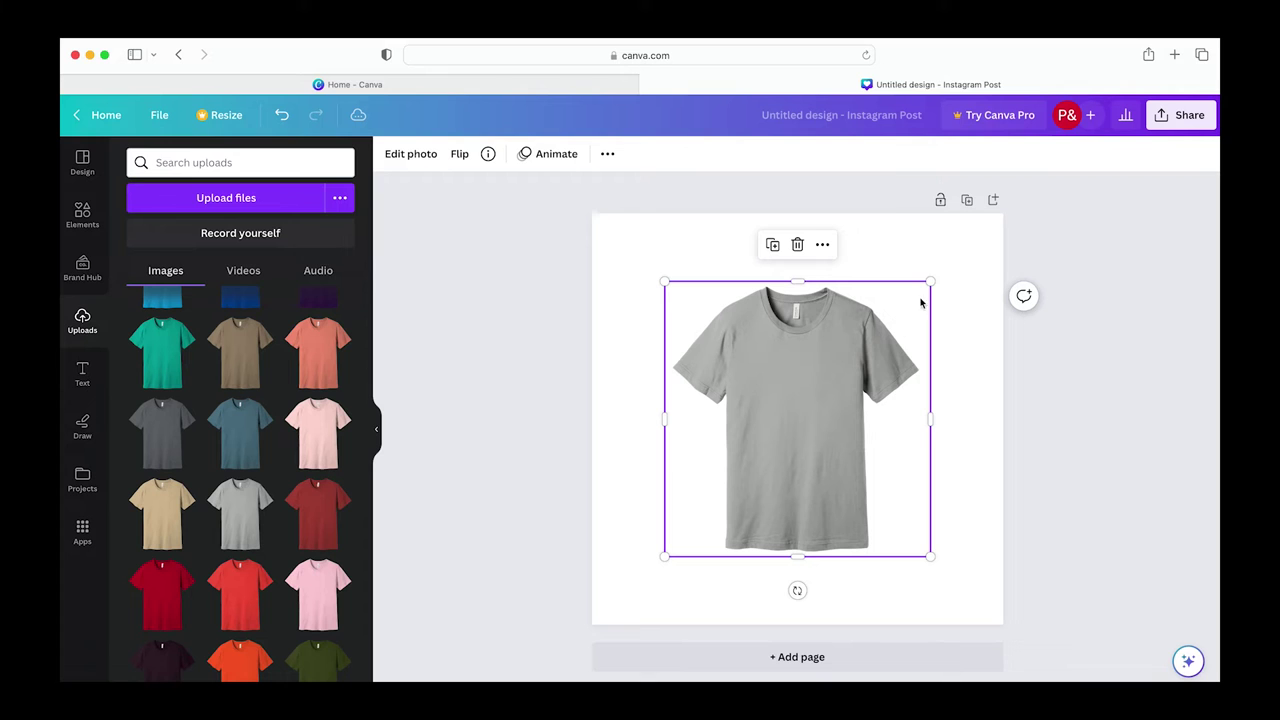
Enlarge the grey tee to fill the page and centre the navy floral 'Do more of what makes you happy' design on its chest
{"action": "left_click_drag", "start_coordinate": [929, 280], "coordinate": [1117, 219]}
{"action": "left_click_drag", "start_coordinate": [928, 355], "coordinate": [826, 503]}
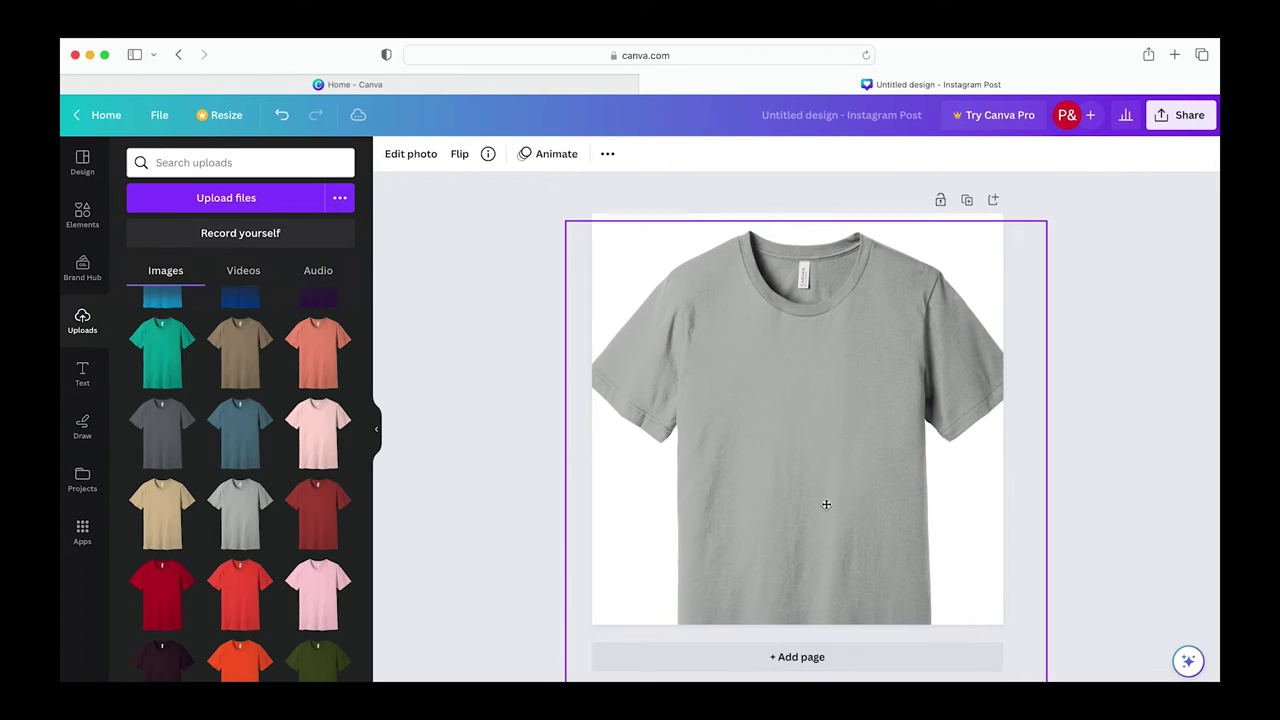
{"action": "scroll", "coordinate": [294, 334], "scroll_direction": "up", "scroll_amount": 3}
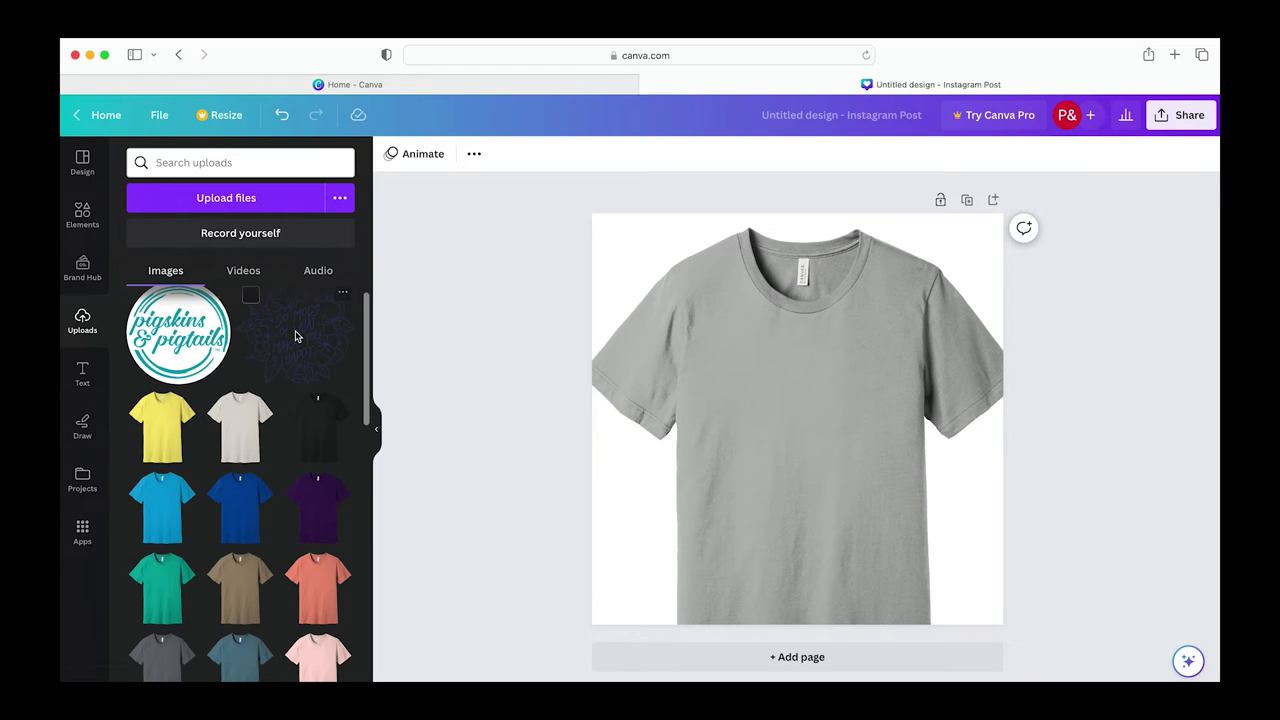
{"action": "left_click", "coordinate": [295, 336]}
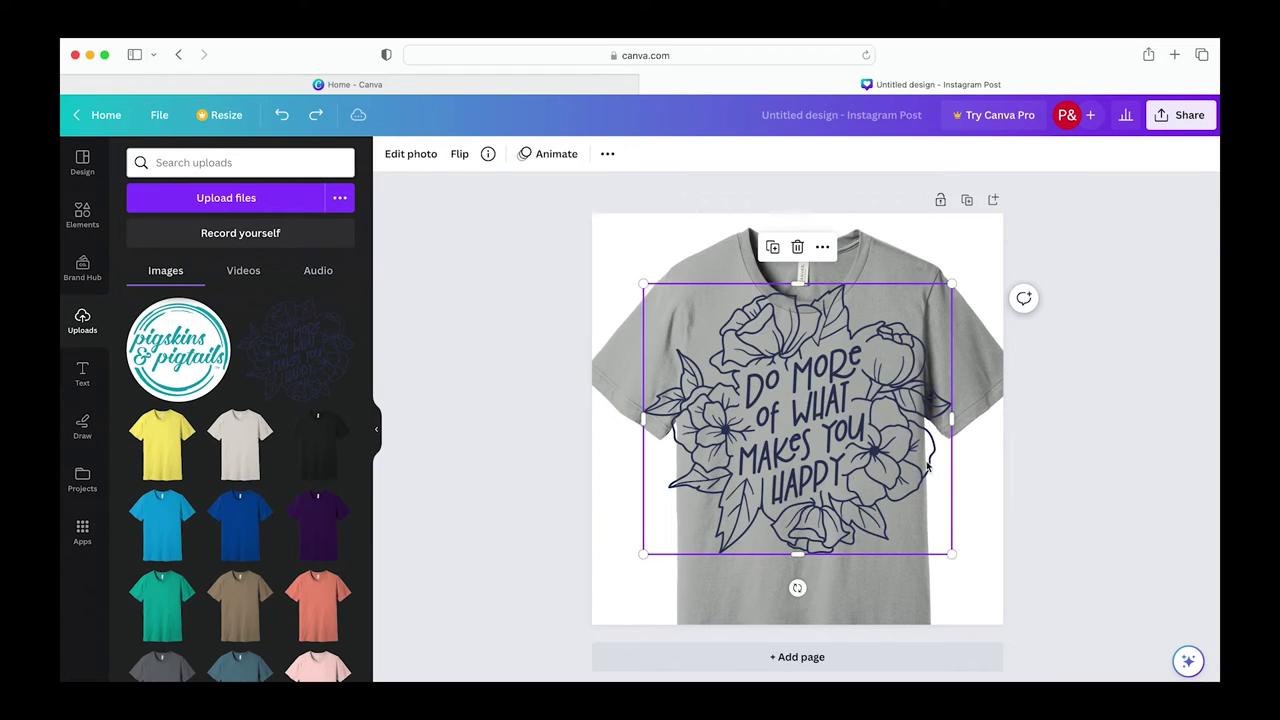
{"action": "left_click_drag", "start_coordinate": [950, 552], "coordinate": [805, 425]}
{"action": "left_click_drag", "start_coordinate": [719, 375], "coordinate": [779, 415]}
{"action": "left_click", "coordinate": [1100, 428]}
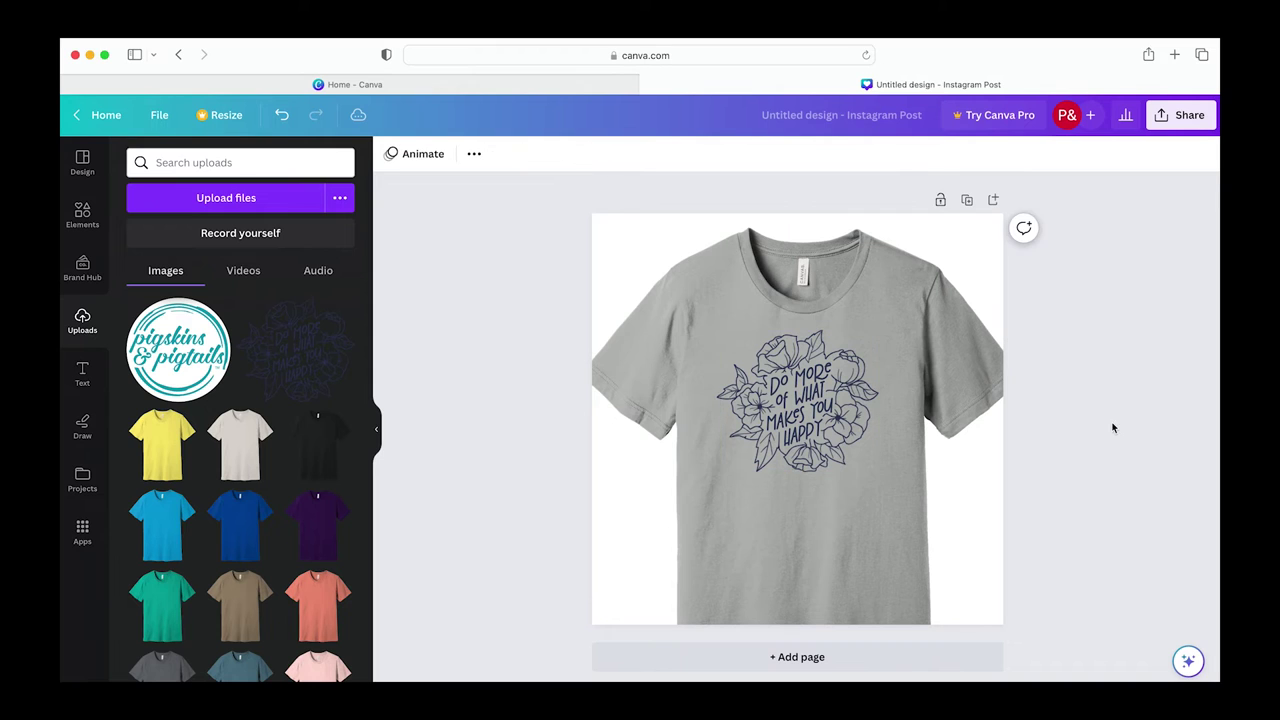
Swap the grey tee for pink, light-blue and green versions, settling on the mustard tee
{"action": "scroll", "coordinate": [310, 492], "scroll_direction": "down", "scroll_amount": 3}
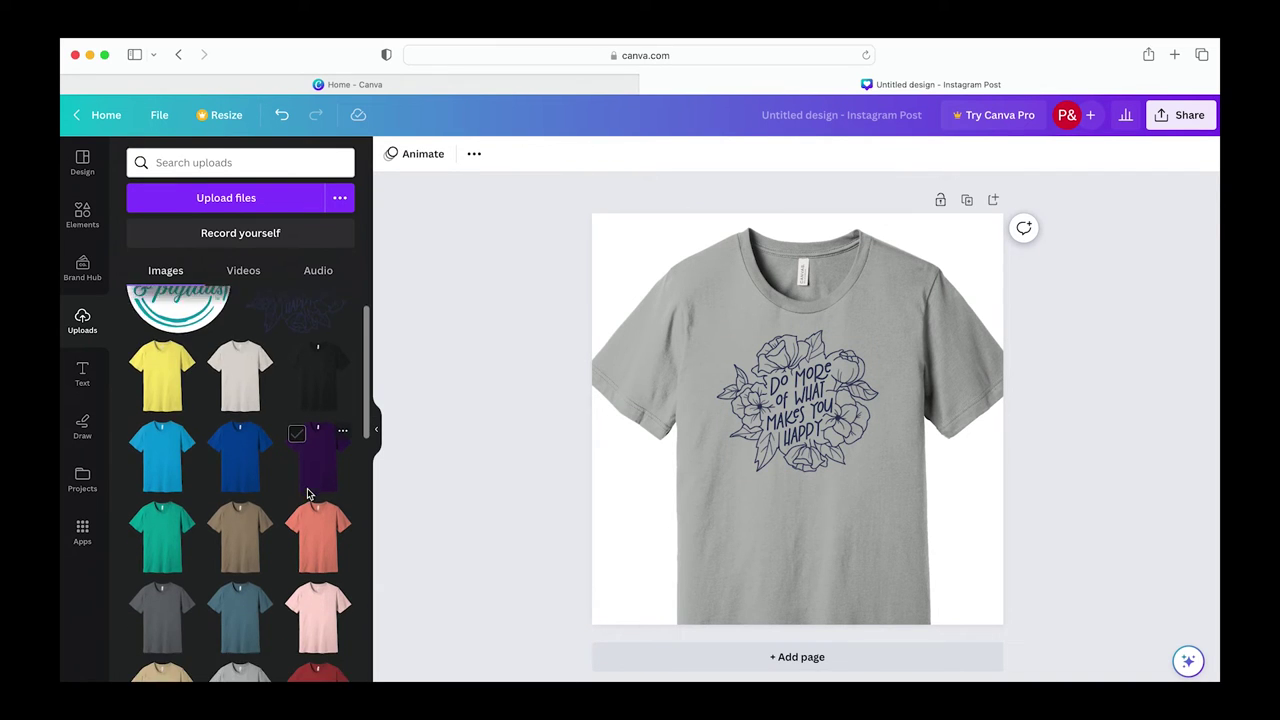
{"action": "scroll", "coordinate": [310, 490], "scroll_direction": "down", "scroll_amount": 5}
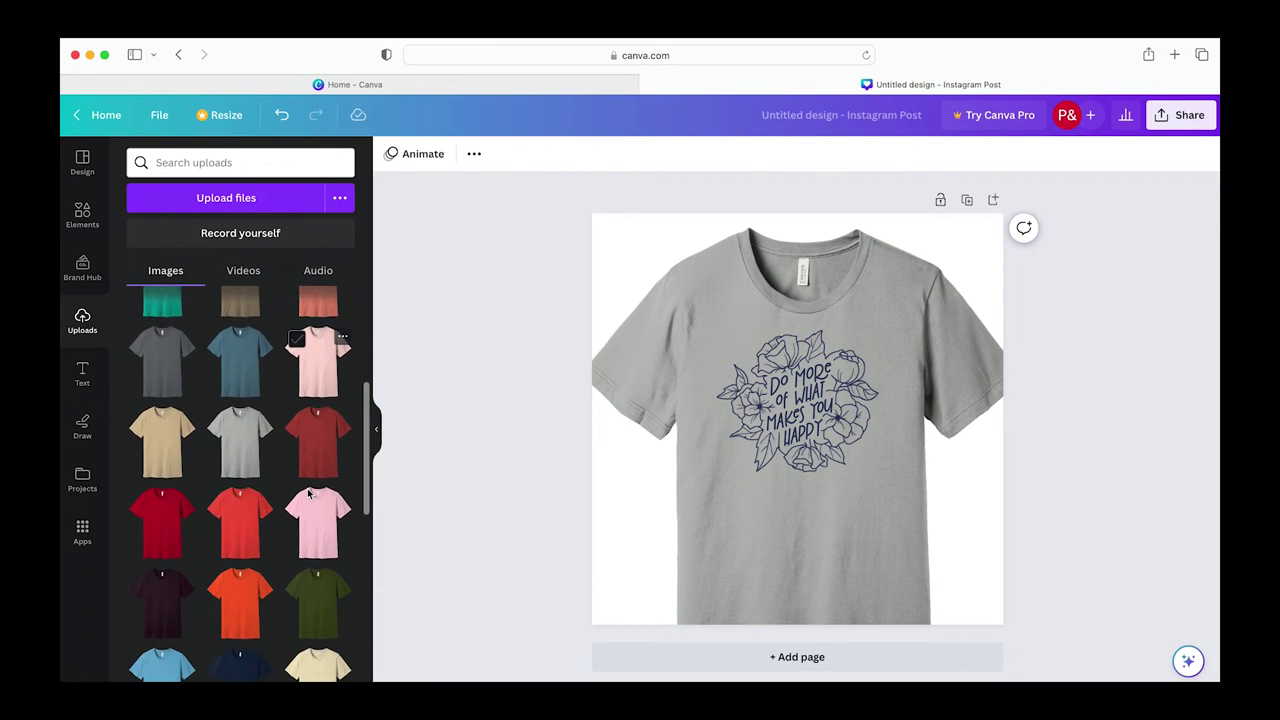
{"action": "left_click_drag", "start_coordinate": [318, 467], "coordinate": [640, 494]}
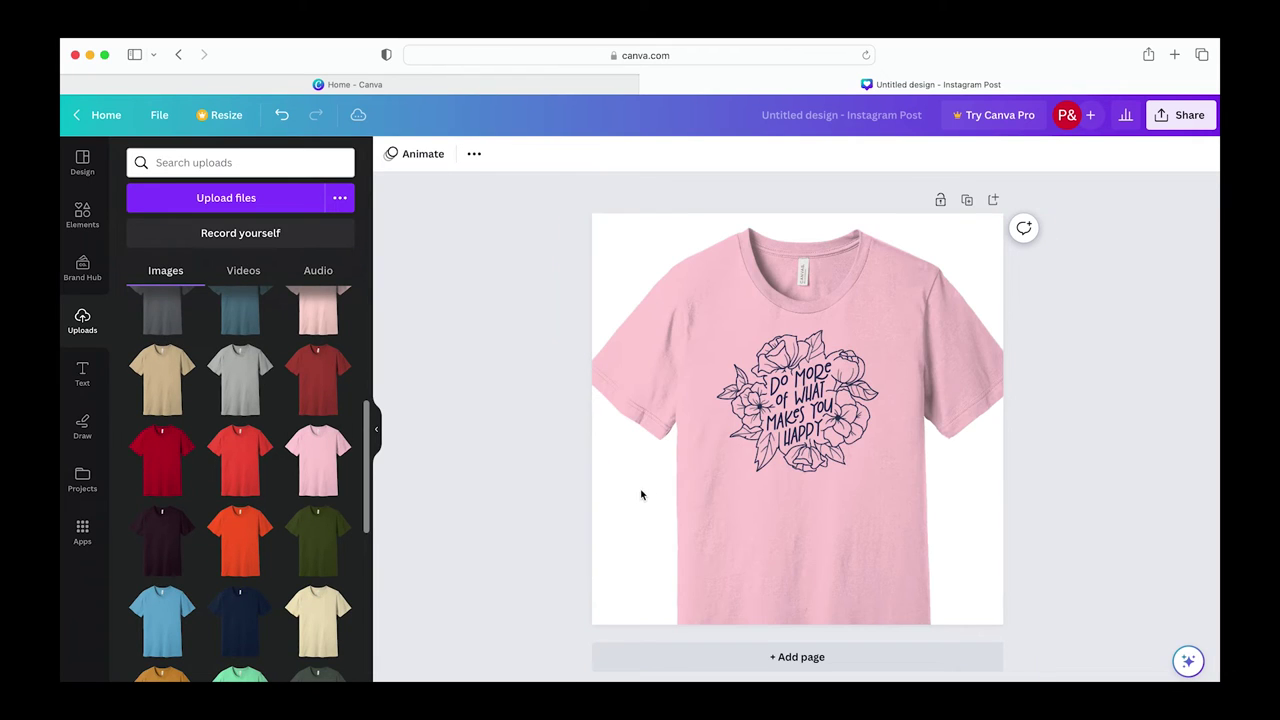
{"action": "scroll", "coordinate": [179, 525], "scroll_direction": "down", "scroll_amount": 3}
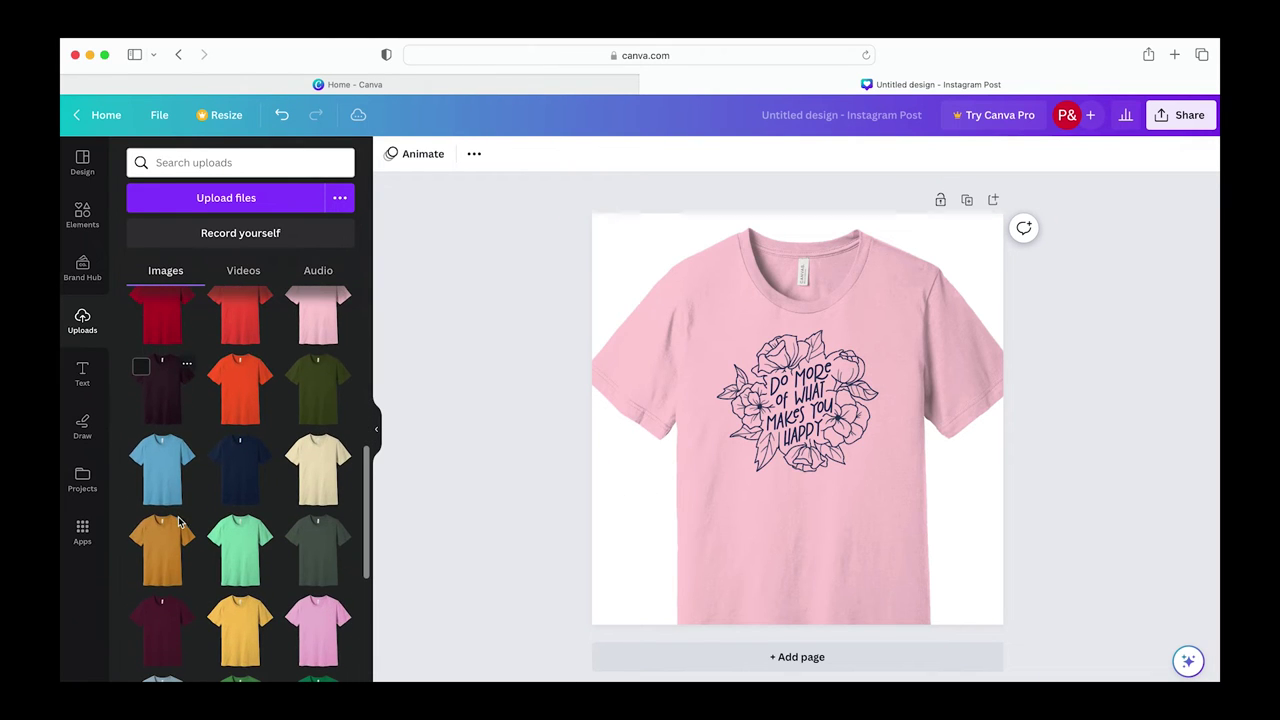
{"action": "left_click_drag", "start_coordinate": [167, 487], "coordinate": [615, 470]}
{"action": "scroll", "coordinate": [170, 555], "scroll_direction": "down", "scroll_amount": 2}
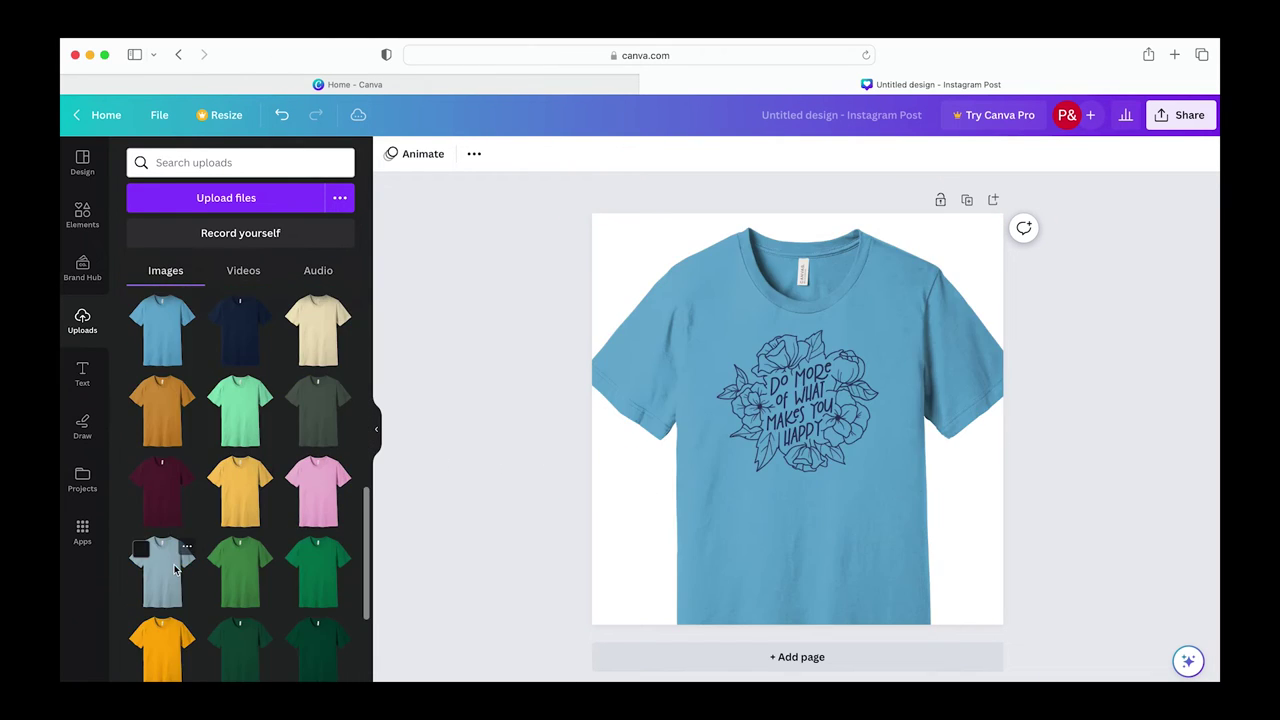
{"action": "left_click_drag", "start_coordinate": [260, 563], "coordinate": [646, 493]}
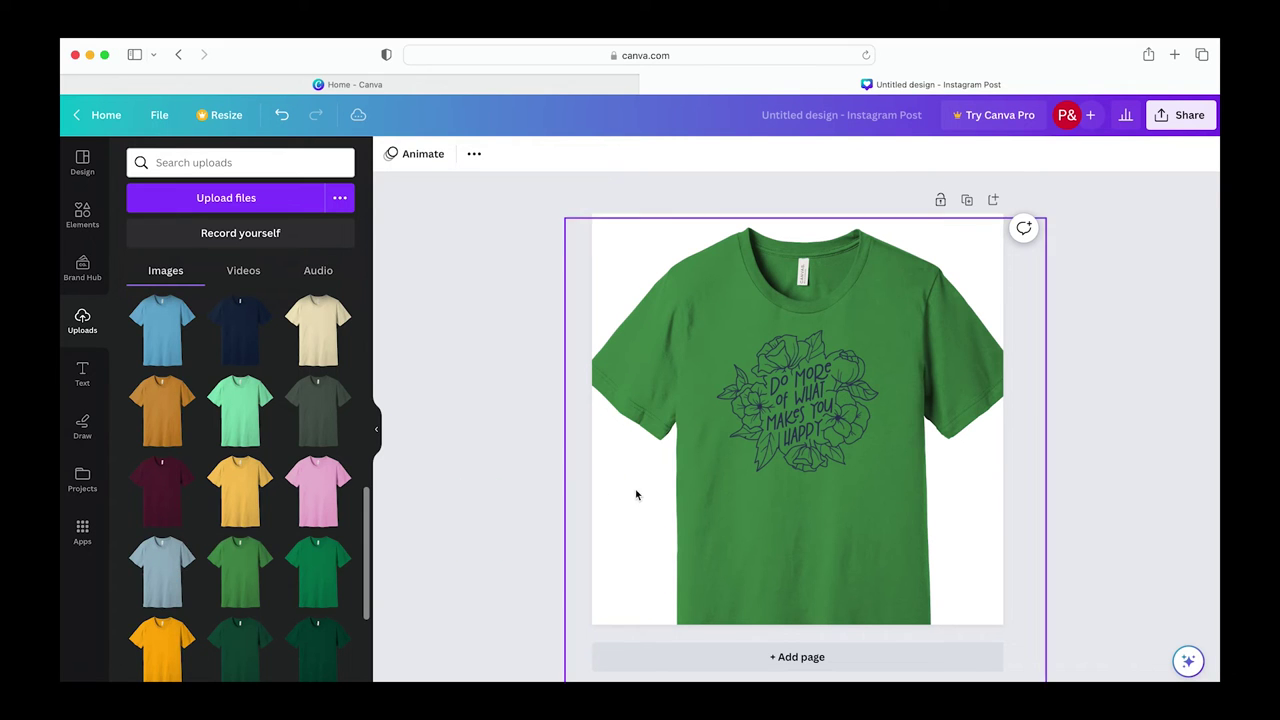
{"action": "left_click_drag", "start_coordinate": [172, 432], "coordinate": [662, 462]}
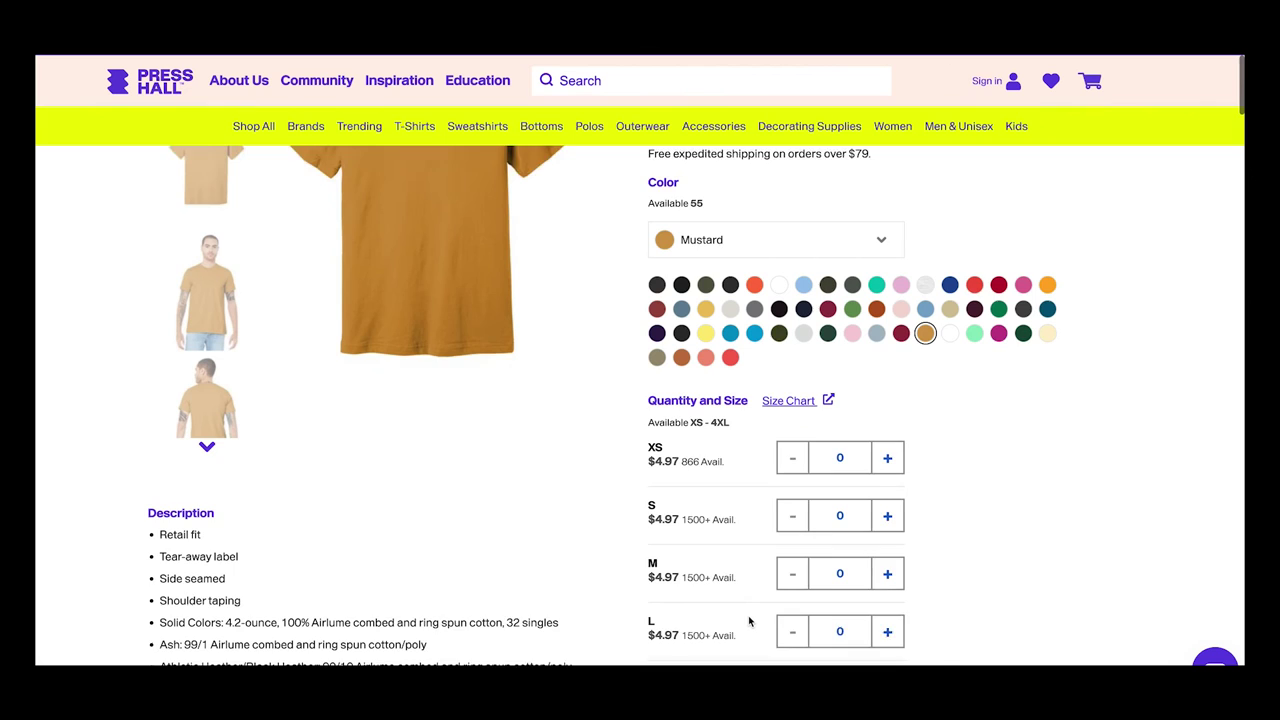
{"action": "scroll", "coordinate": [870, 620], "scroll_direction": "down", "scroll_amount": 1}
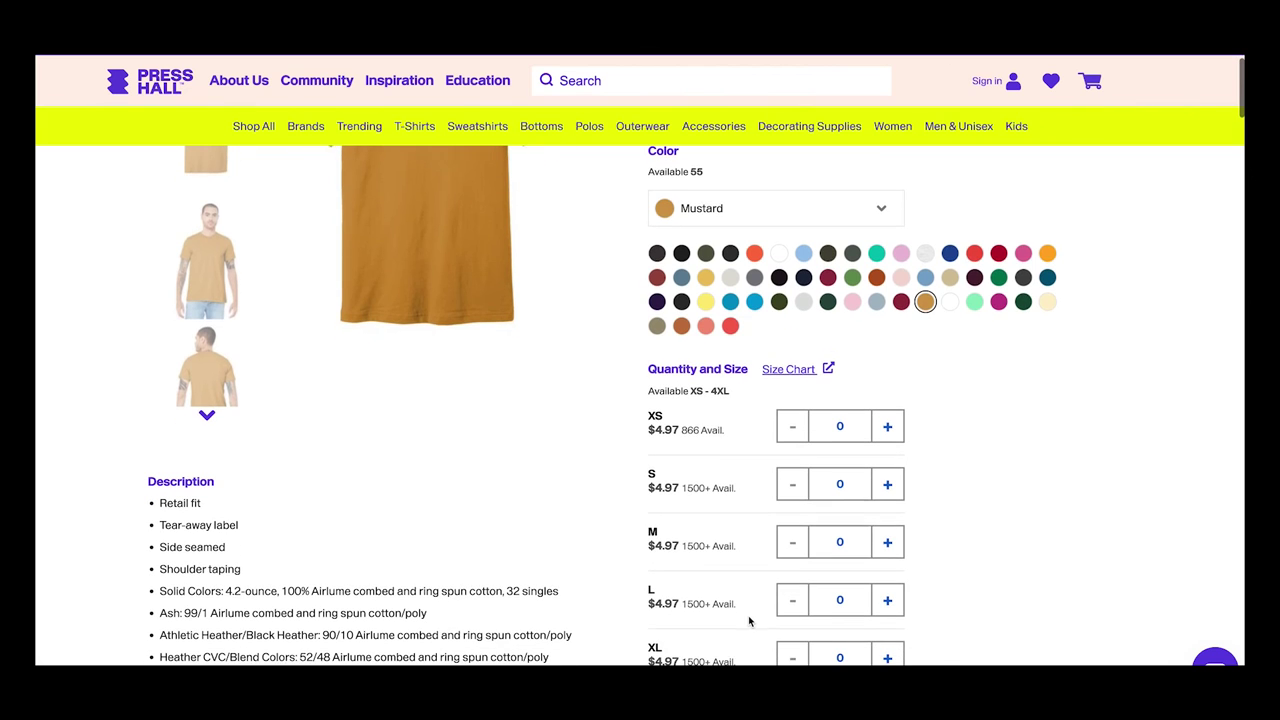
Add one size M and two size L Mustard tees to the Press Hall order
{"action": "left_click", "coordinate": [887, 541]}
{"action": "left_click", "coordinate": [887, 599]}
{"action": "left_click", "coordinate": [887, 599]}
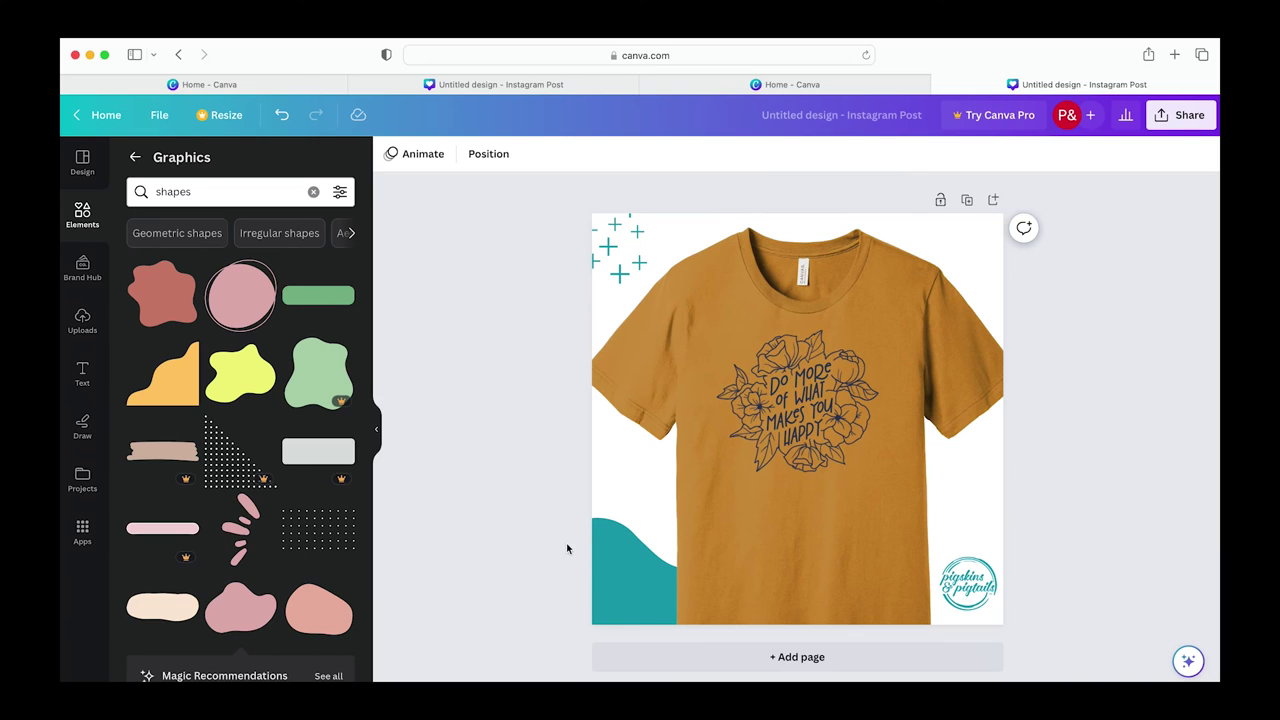
Tilt the bottom-left teal wave shape clockwise, enlarge it and shift it down-left behind the shirt
{"action": "left_click_drag", "start_coordinate": [484, 528], "coordinate": [748, 551]}
{"action": "left_click", "coordinate": [742, 540]}
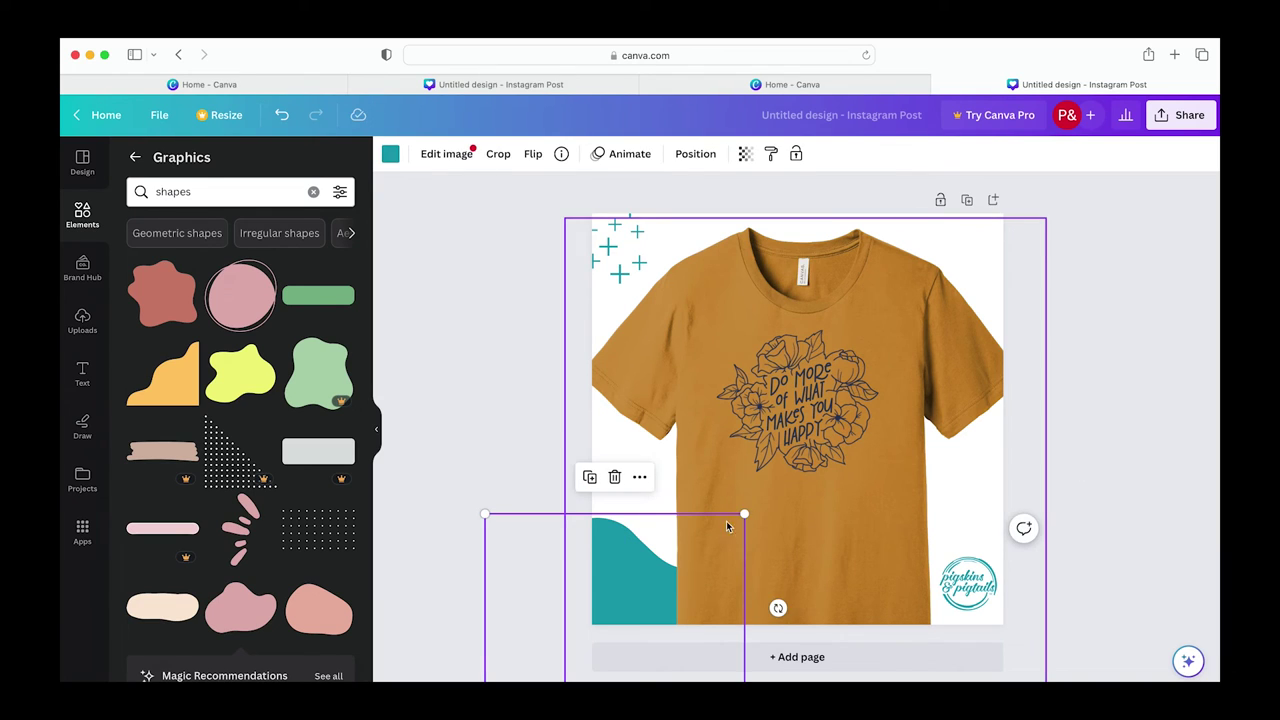
{"action": "left_click_drag", "start_coordinate": [778, 608], "coordinate": [703, 626]}
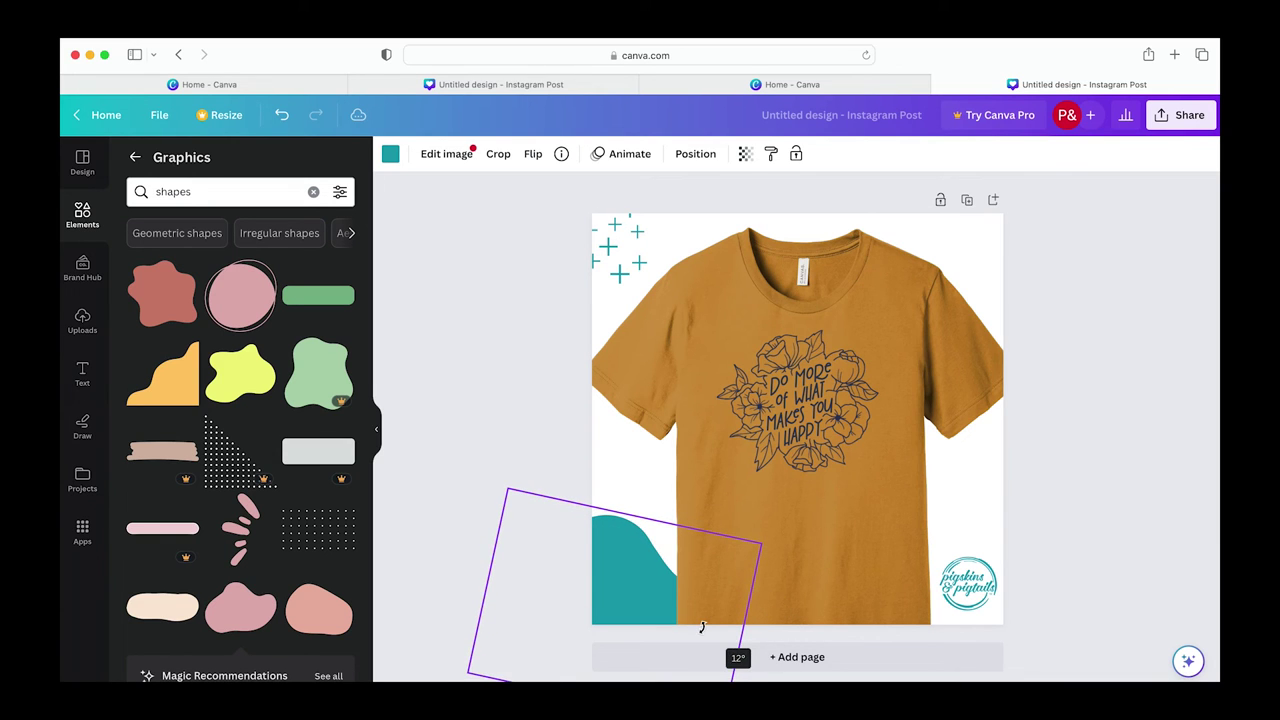
{"action": "left_click_drag", "start_coordinate": [605, 572], "coordinate": [590, 558]}
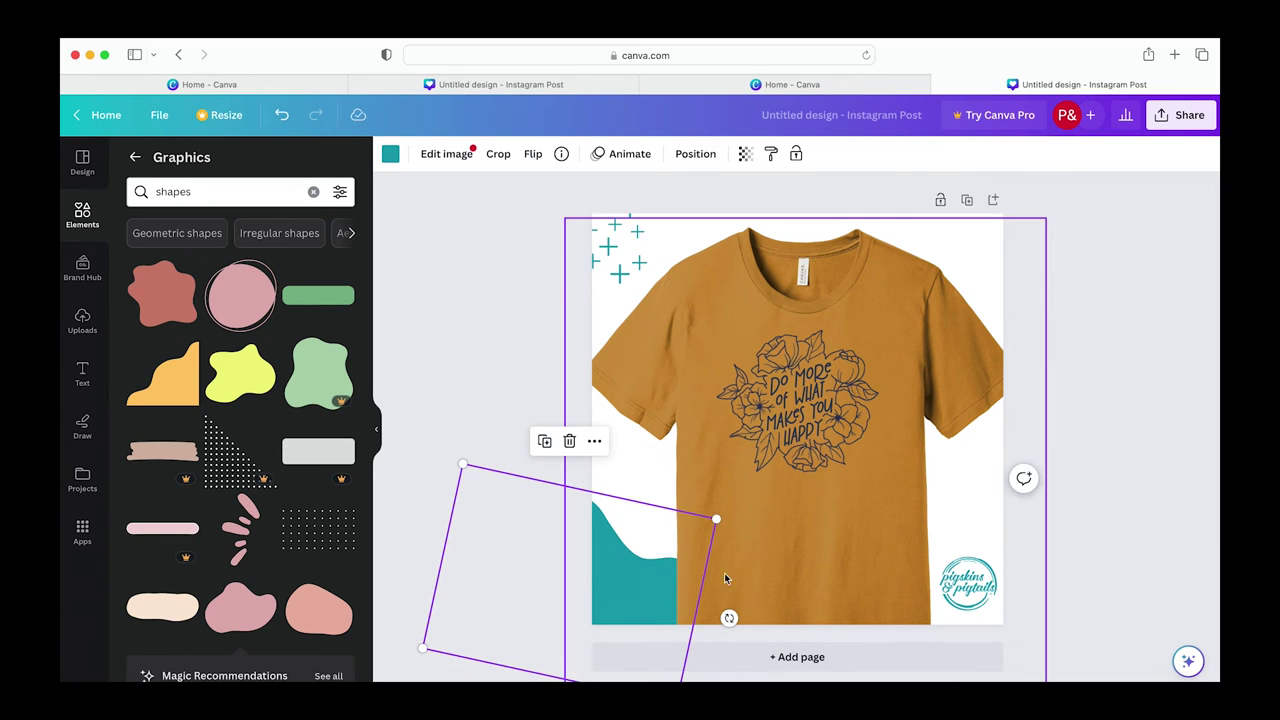
{"action": "left_click_drag", "start_coordinate": [716, 518], "coordinate": [868, 452]}
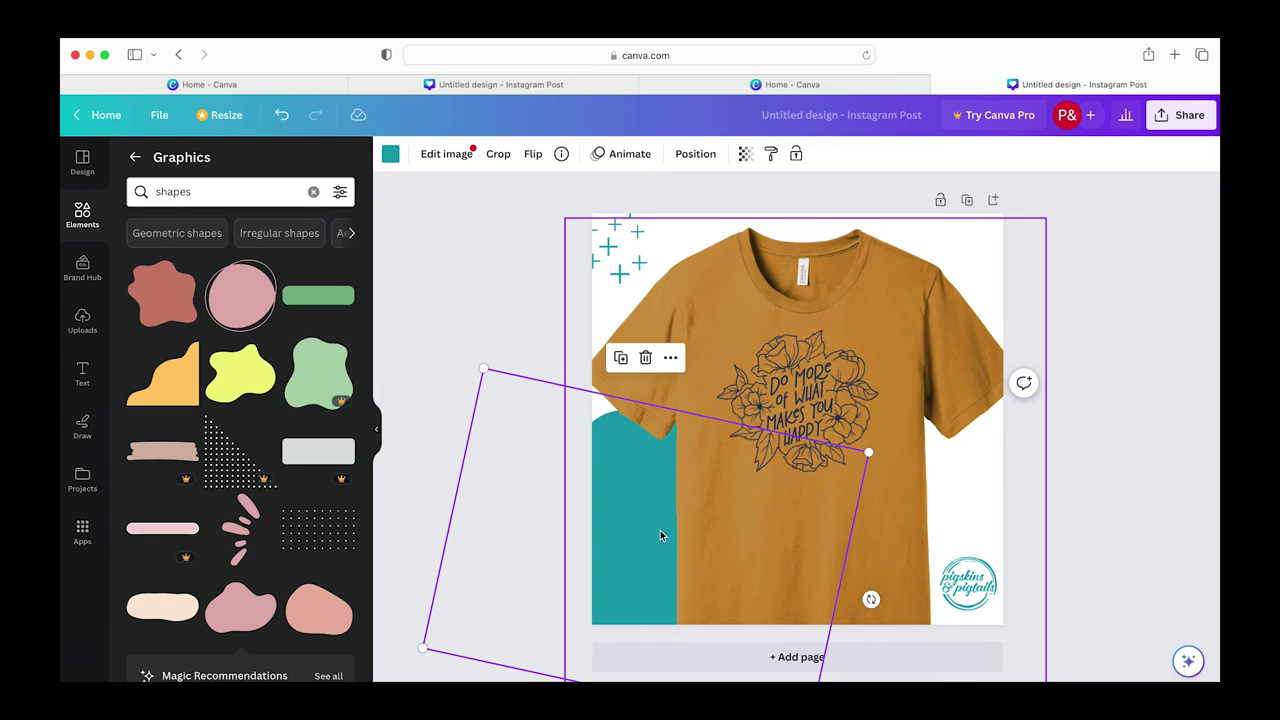
{"action": "left_click_drag", "start_coordinate": [645, 533], "coordinate": [544, 610]}
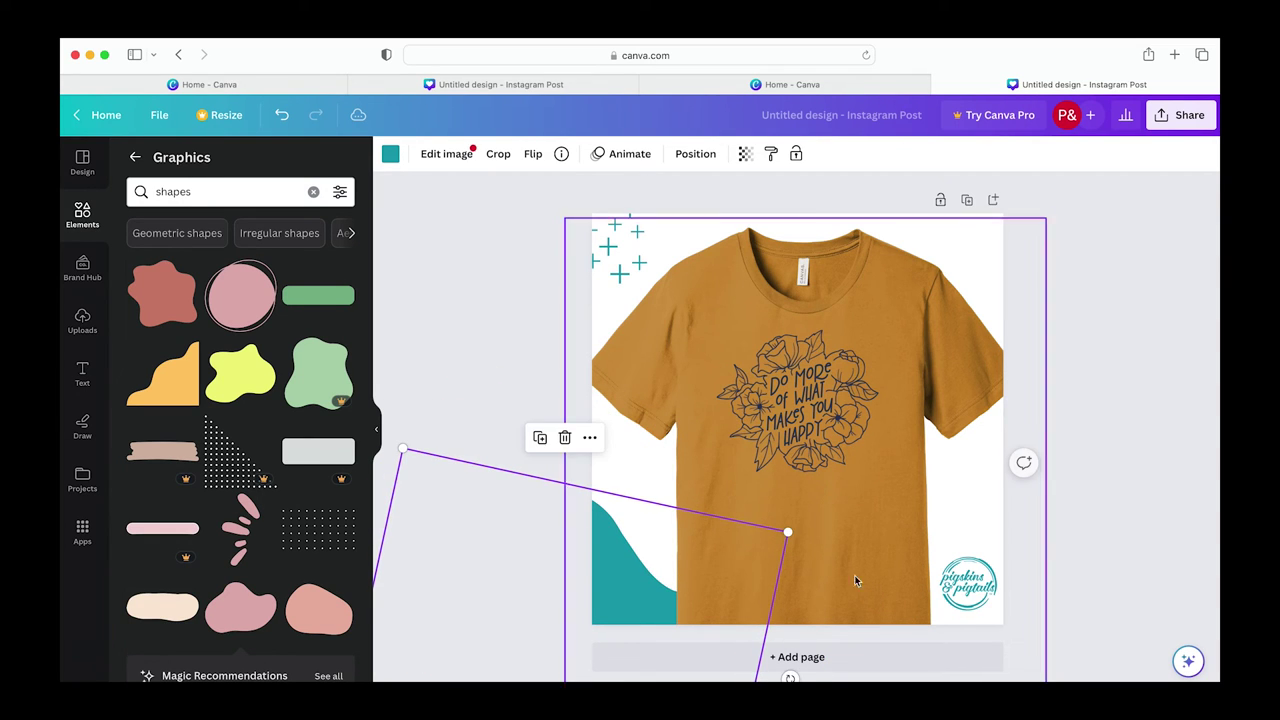
{"action": "left_click", "coordinate": [1062, 554]}
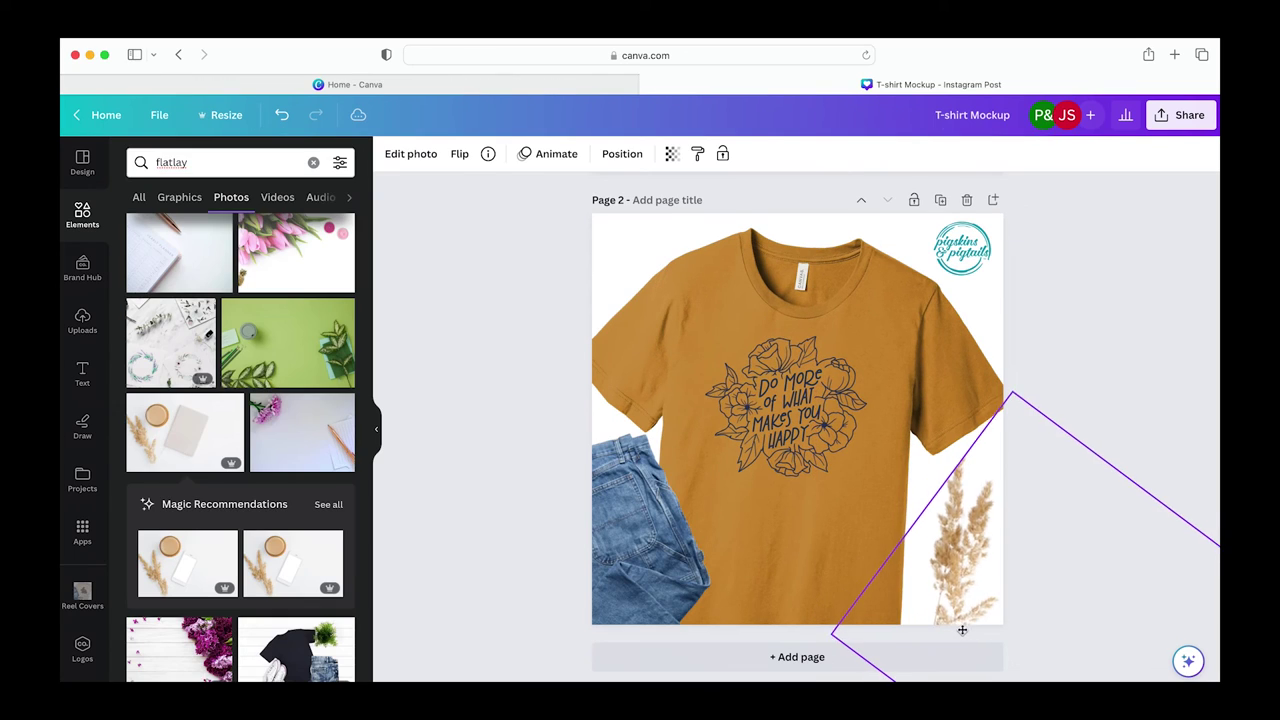
Rotate the pampas grass photo and shift it slightly into place
{"action": "left_click_drag", "start_coordinate": [960, 633], "coordinate": [965, 626]}
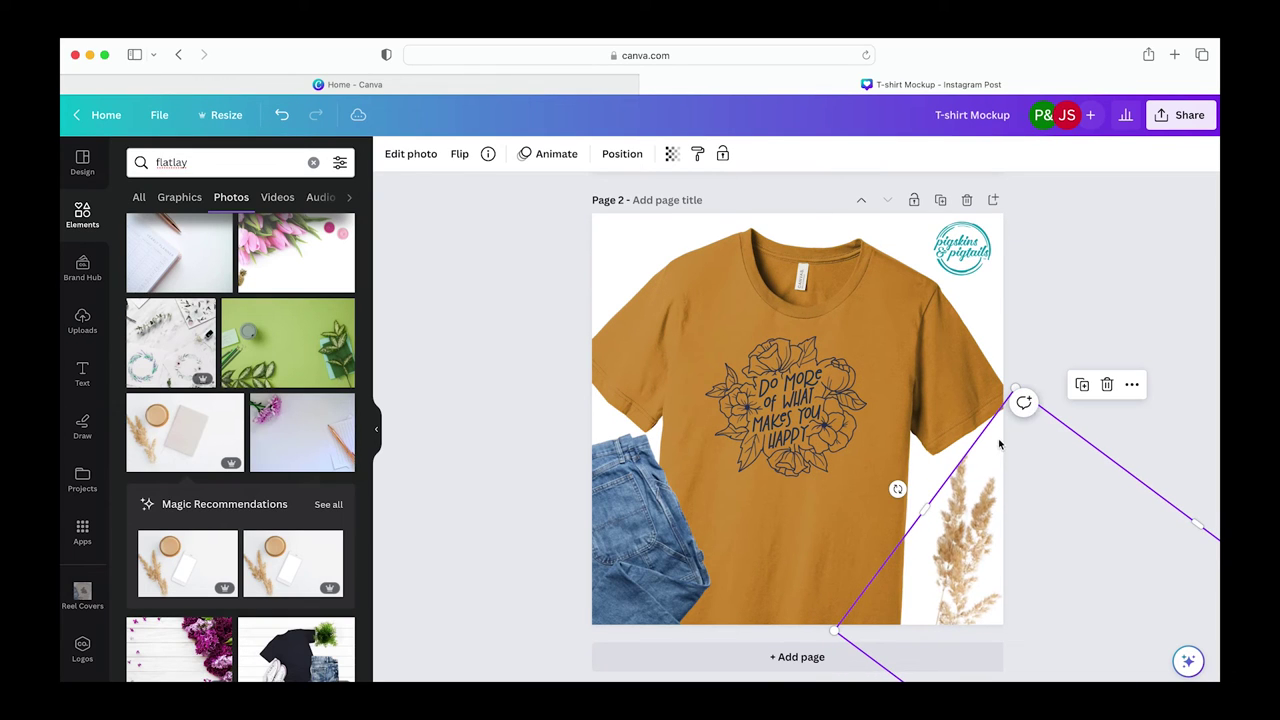
{"action": "left_click_drag", "start_coordinate": [897, 489], "coordinate": [946, 476]}
{"action": "left_click_drag", "start_coordinate": [990, 572], "coordinate": [977, 571]}
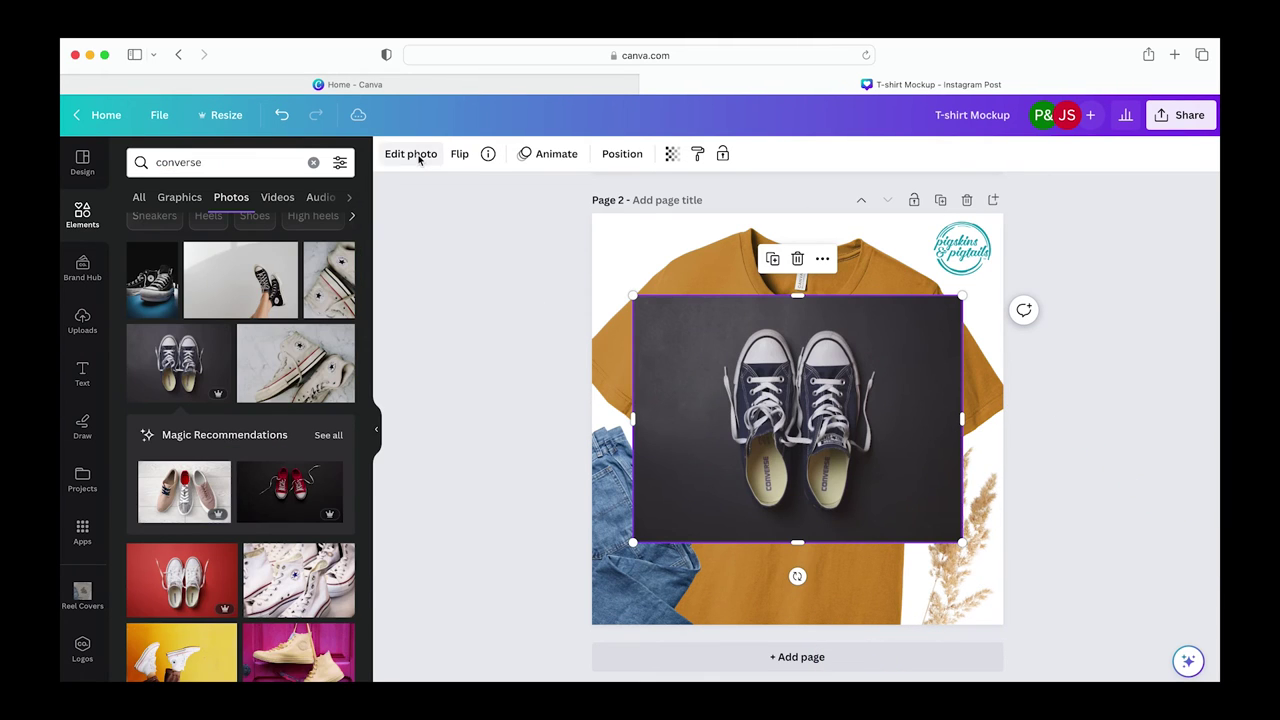
Remove the Converse sneaker photo's background and tilt the sneakers at the shirt's lower right
{"action": "left_click", "coordinate": [415, 153]}
{"action": "left_click", "coordinate": [163, 268]}
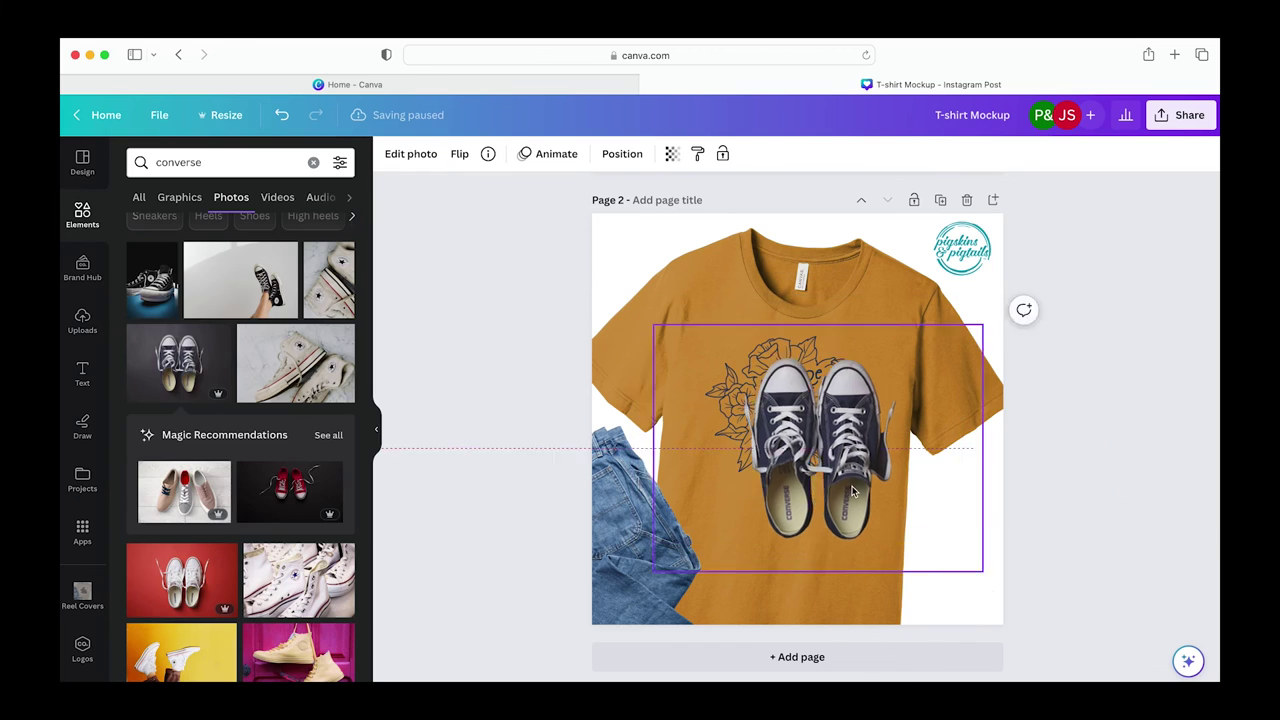
{"action": "left_click_drag", "start_coordinate": [853, 490], "coordinate": [957, 616]}
{"action": "left_click_drag", "start_coordinate": [1117, 569], "coordinate": [1117, 509]}
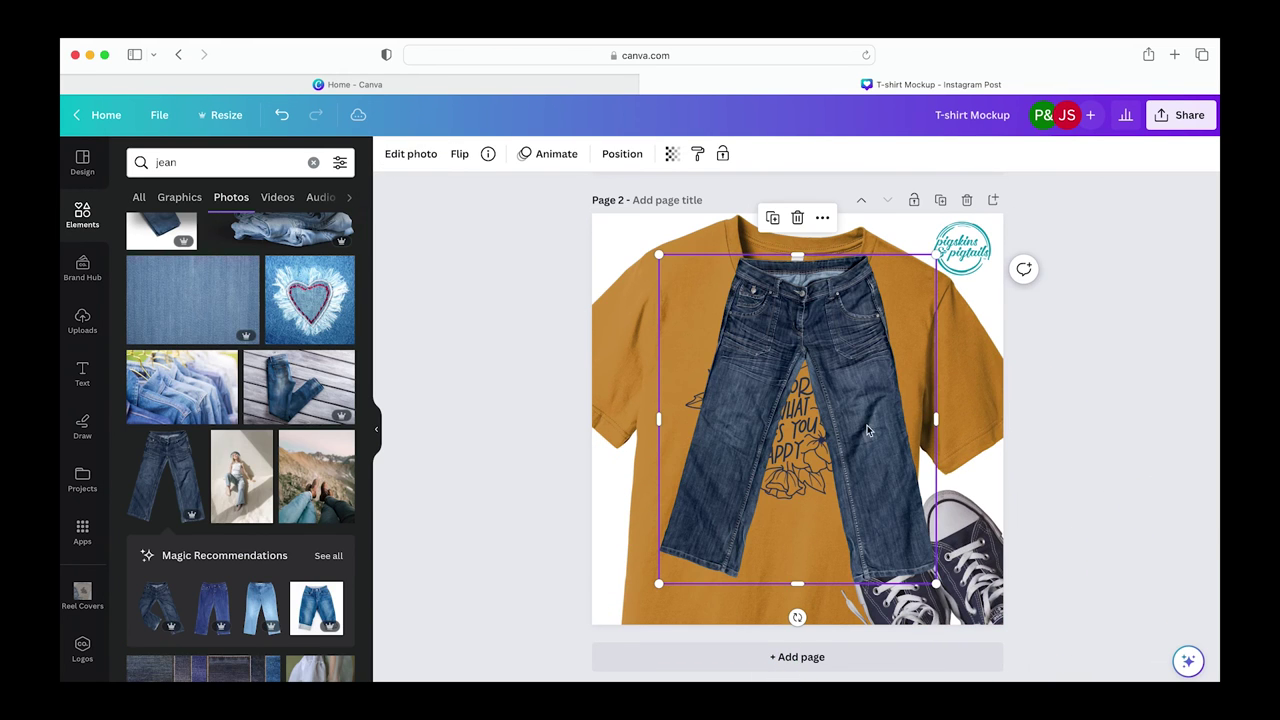
Enlarge the jeans photo and move it to the shirt's lower left
{"action": "left_click_drag", "start_coordinate": [937, 585], "coordinate": [1150, 680]}
{"action": "left_click_drag", "start_coordinate": [1170, 570], "coordinate": [672, 680]}
{"action": "left_click", "coordinate": [1042, 520]}
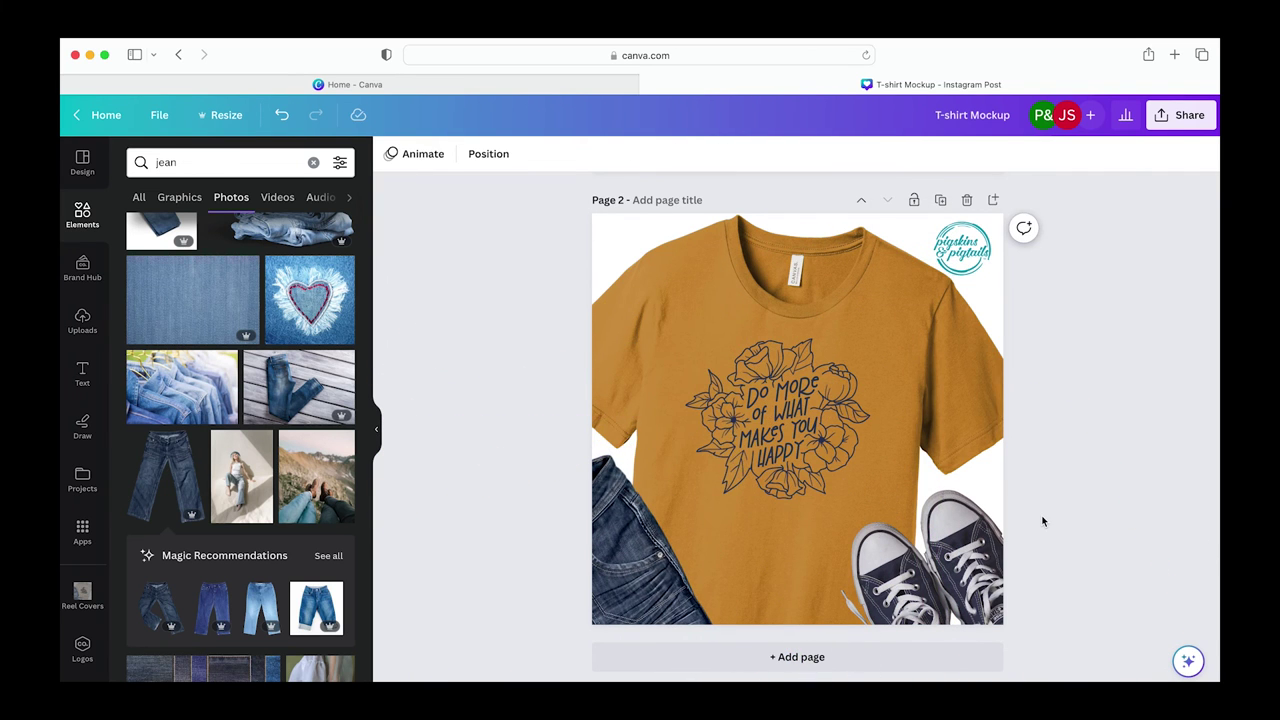